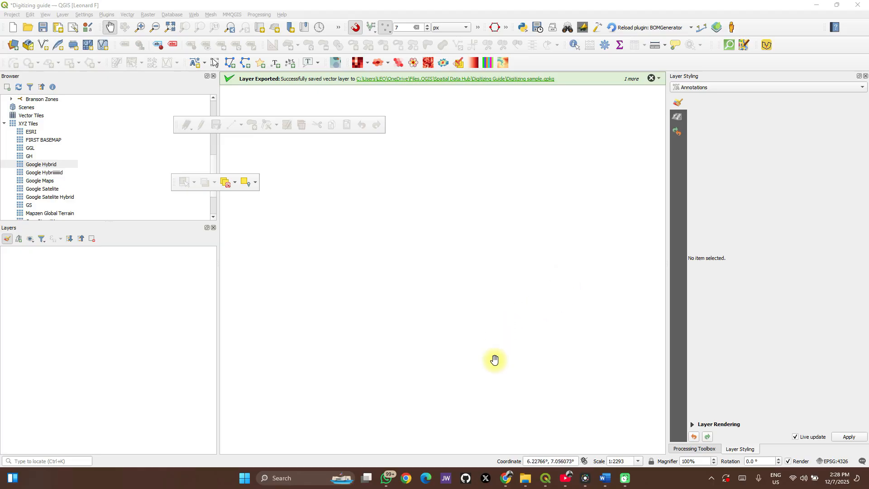
- Add the area, Building, Parcel and Road layers from Digitizing sample.gpkg in the Digitizing Guide folder to the project
click(523, 480)
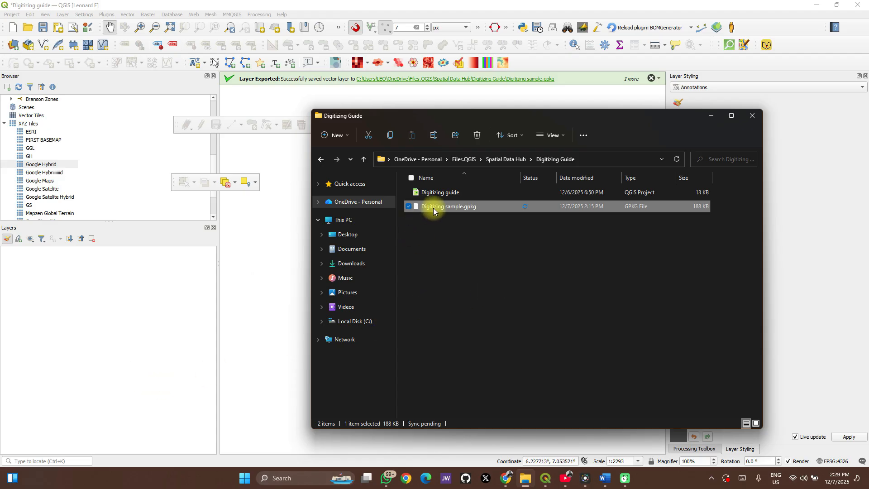
drag(444, 208, 259, 278)
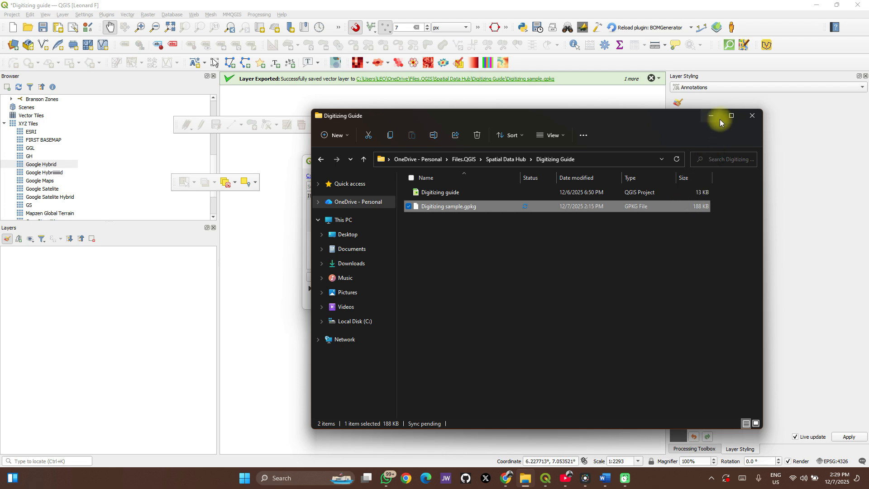
click(718, 118)
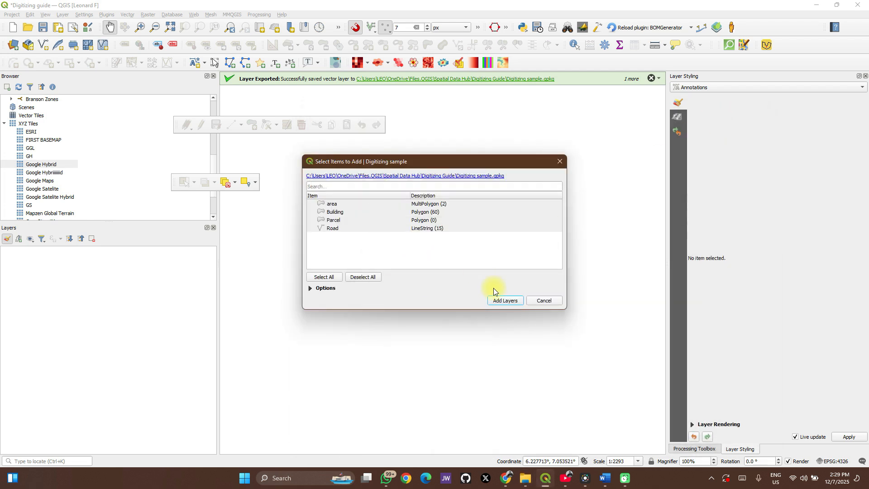
click(501, 299)
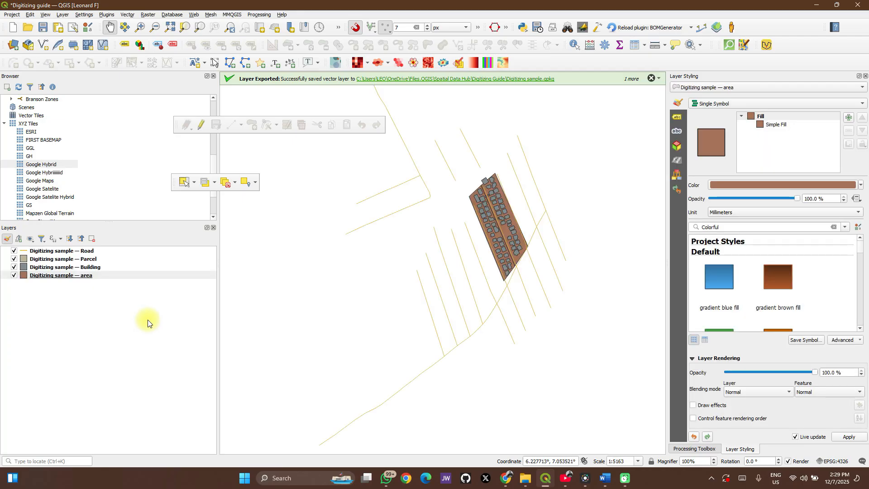
- Examine the area layer's polygons on the map and the records in its attribute table
scroll(514, 200, up, 2)
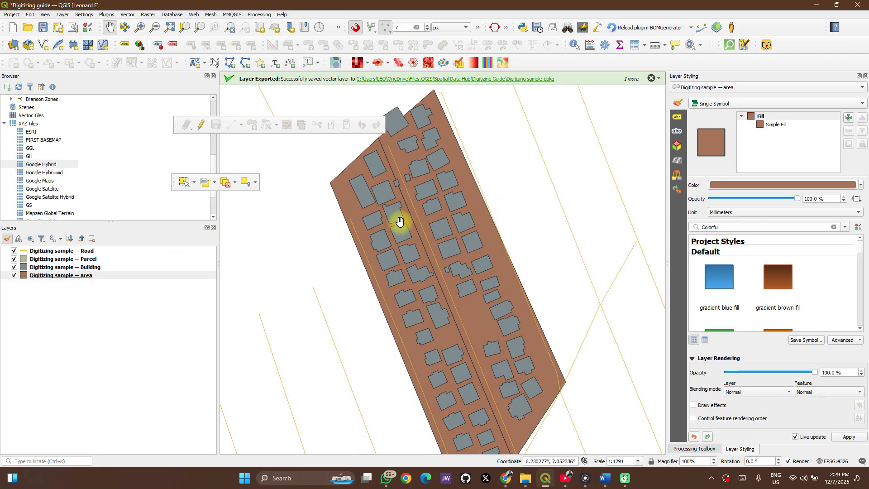
scroll(398, 224, down, 1)
click(96, 261)
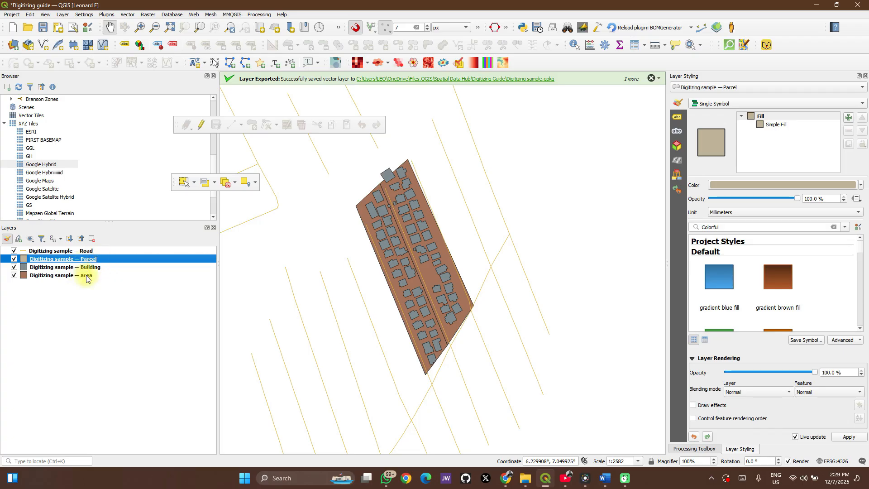
click(87, 276)
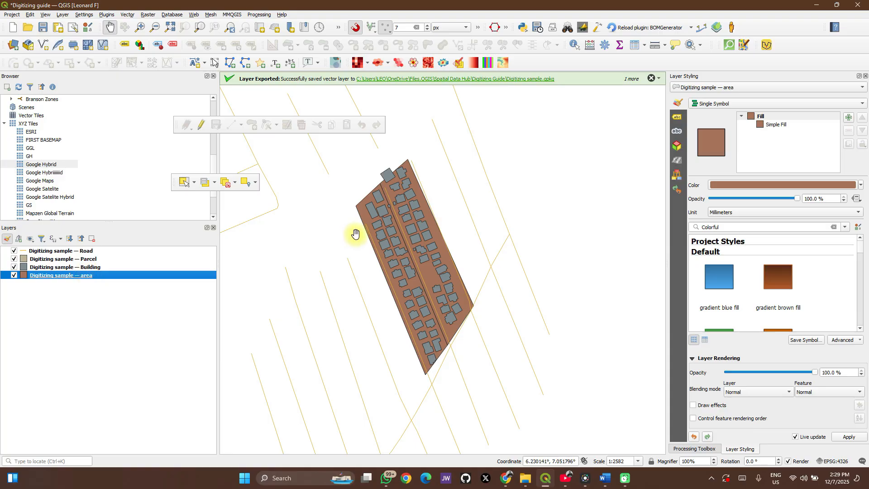
scroll(412, 250, up, 1)
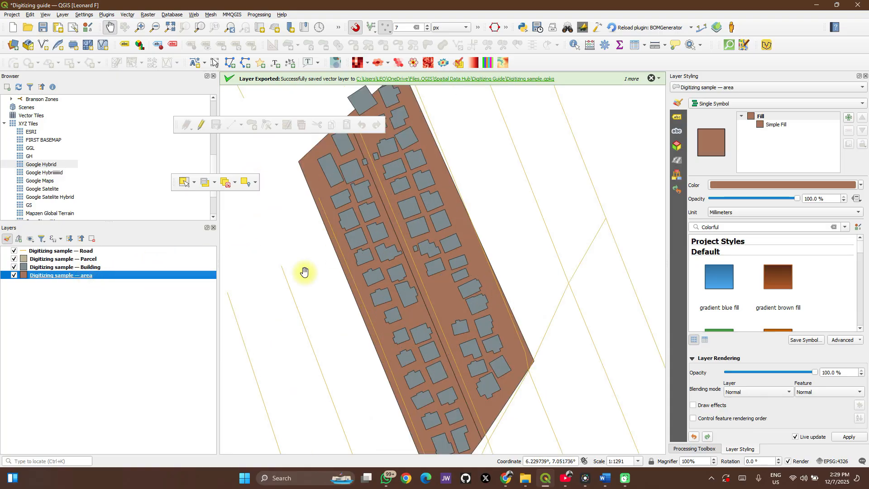
scroll(409, 242, down, 1)
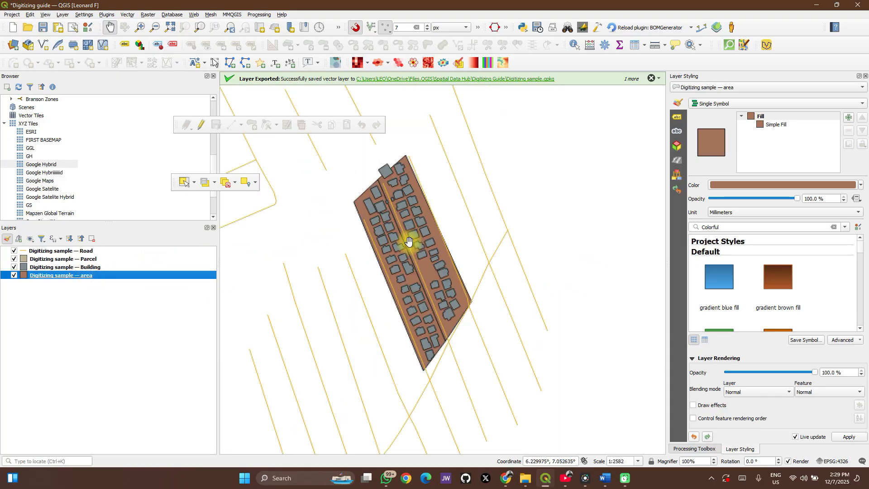
right_click(70, 278)
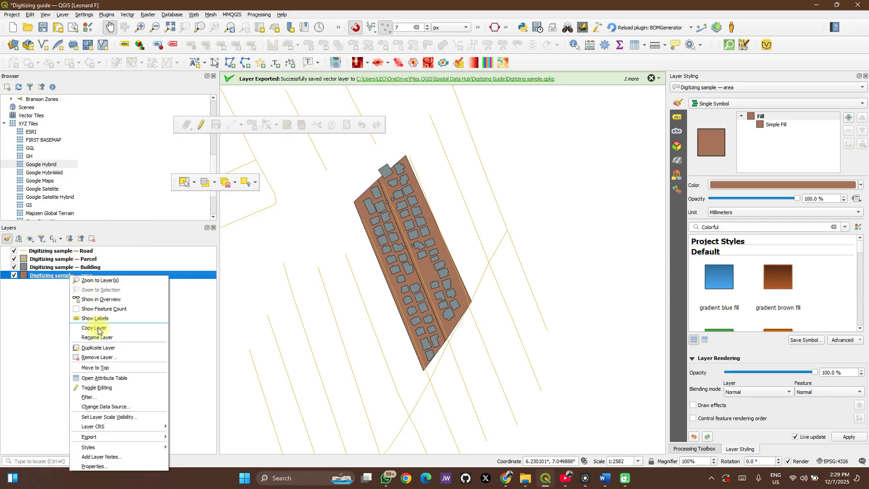
click(92, 378)
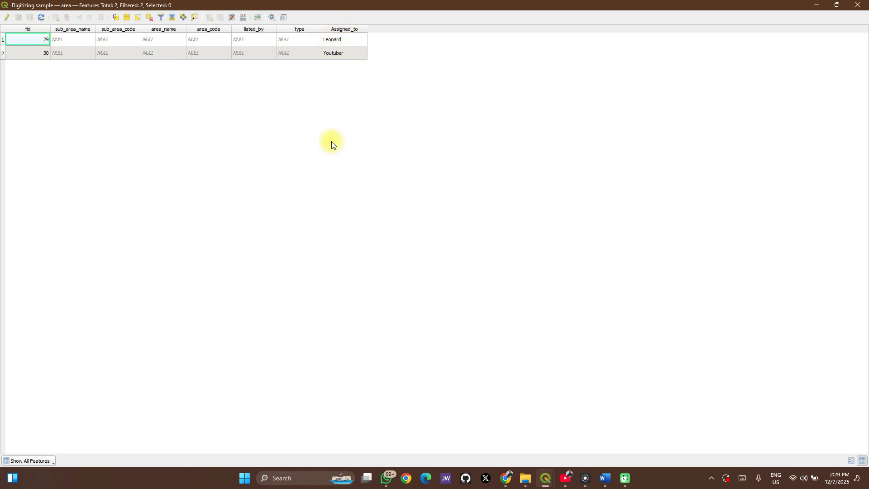
click(857, 5)
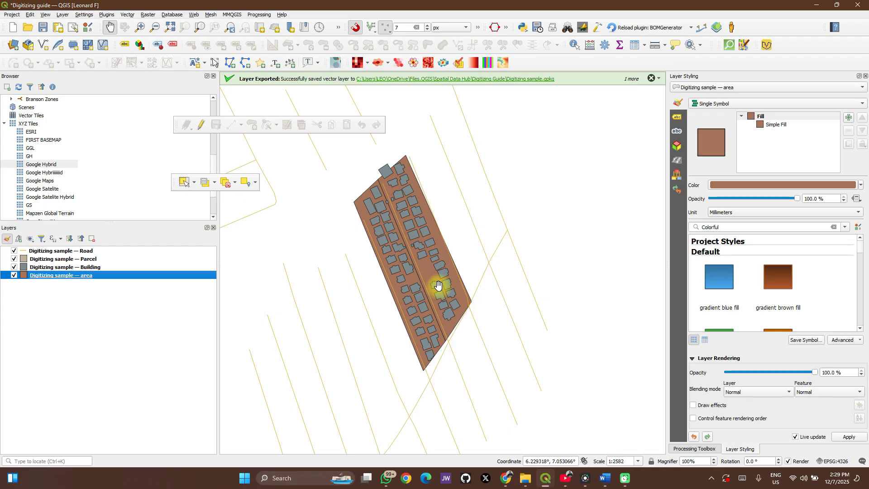
- Rename the "Digitizing sample — Road" layer to Road
right_click(81, 252)
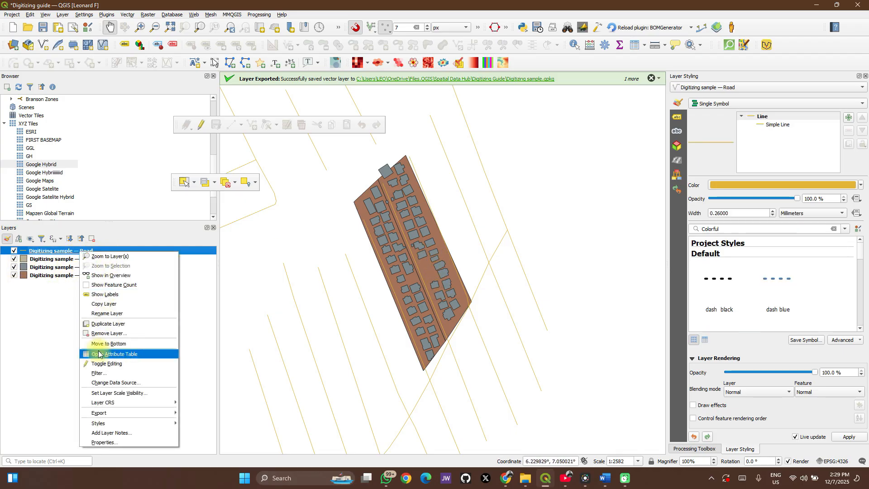
click(113, 313)
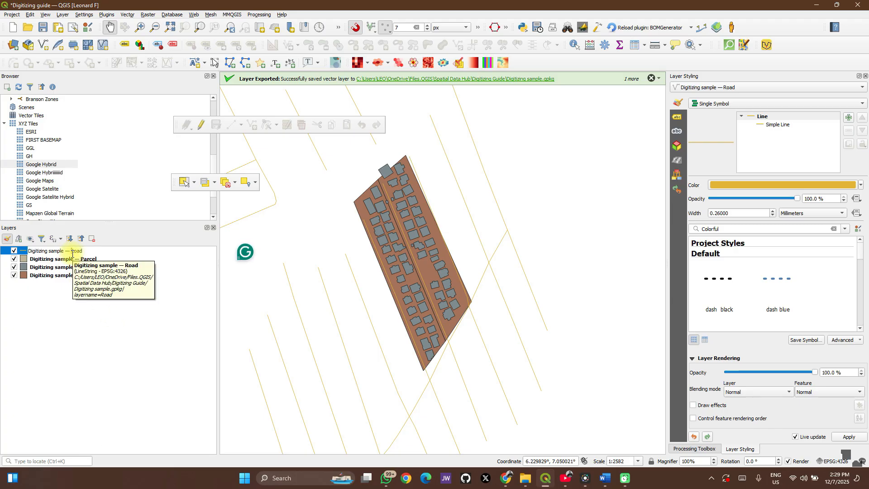
key(ctrl+BackSpace)
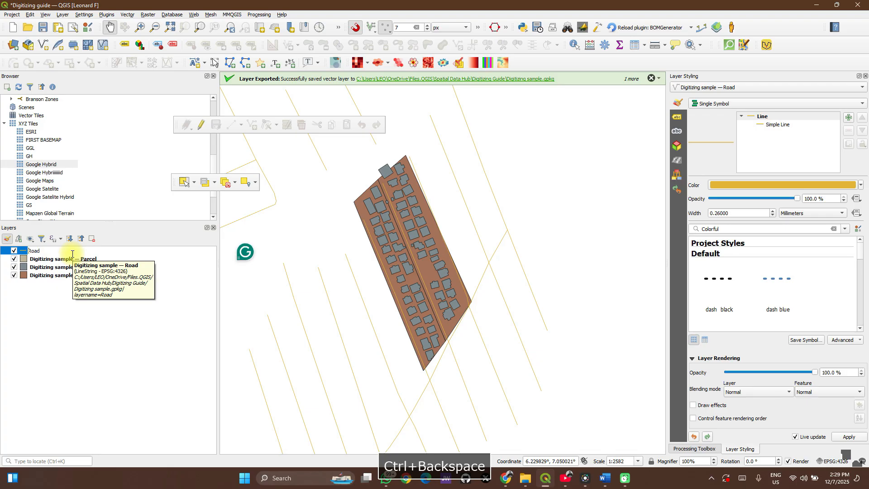
key(Return)
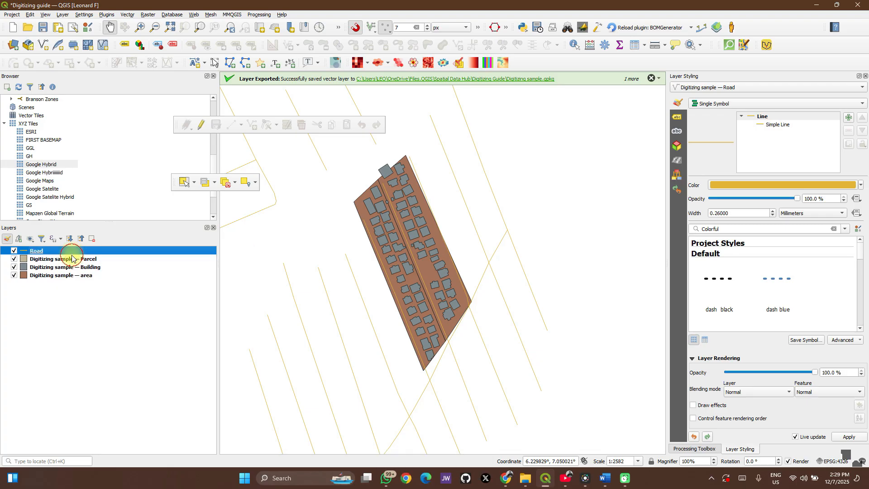
click(72, 260)
right_click(73, 259)
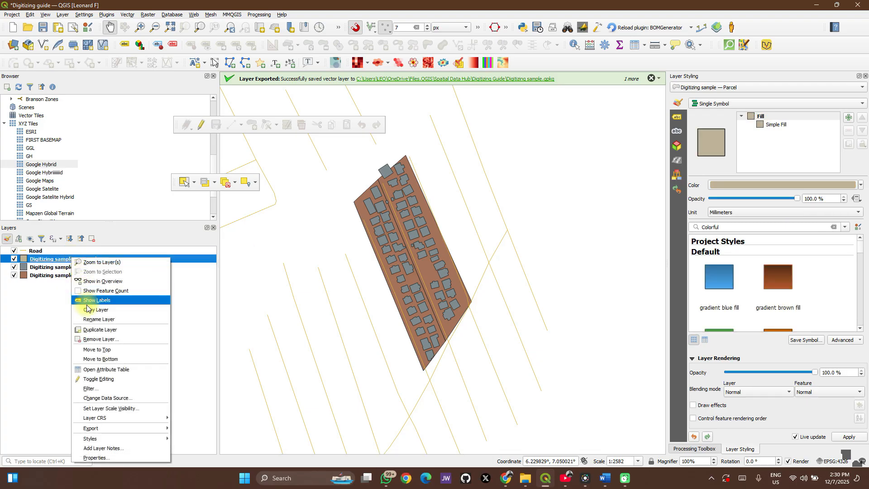
click(89, 320)
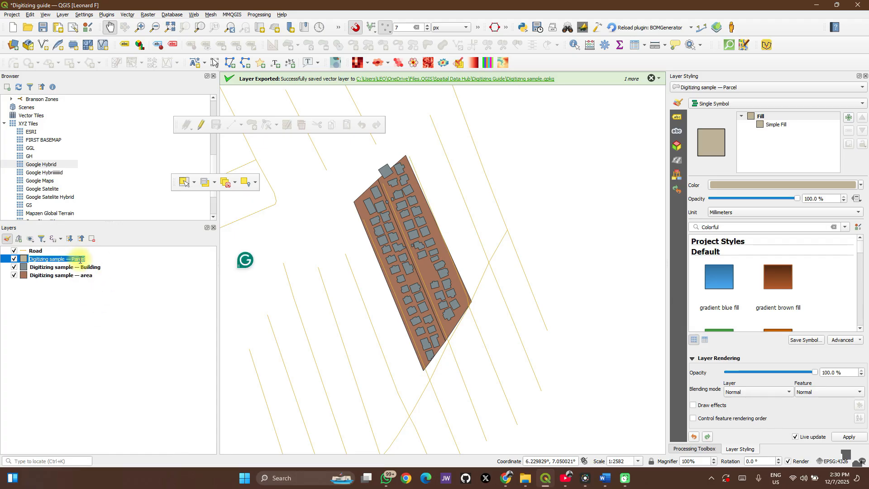
click(90, 330)
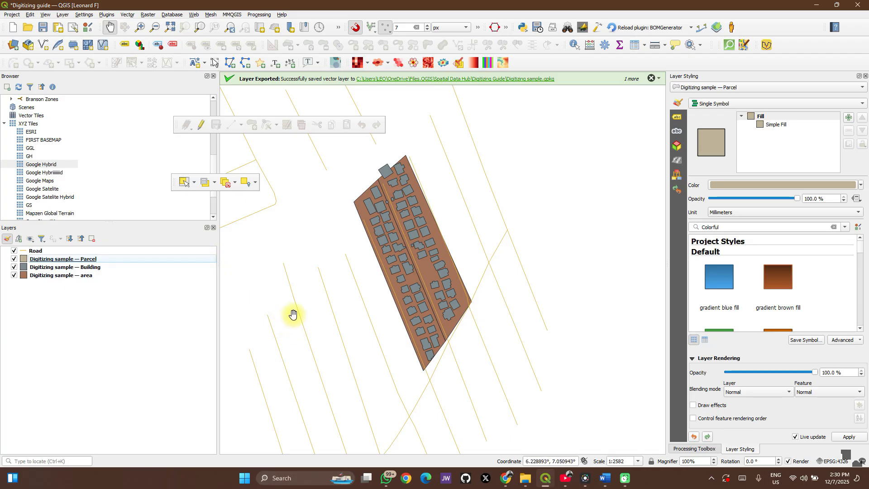
- Look over the Browser's data sources and check the list of available panels and toolbars for the Browser panel
scroll(401, 232, up, 1)
scroll(401, 232, down, 1)
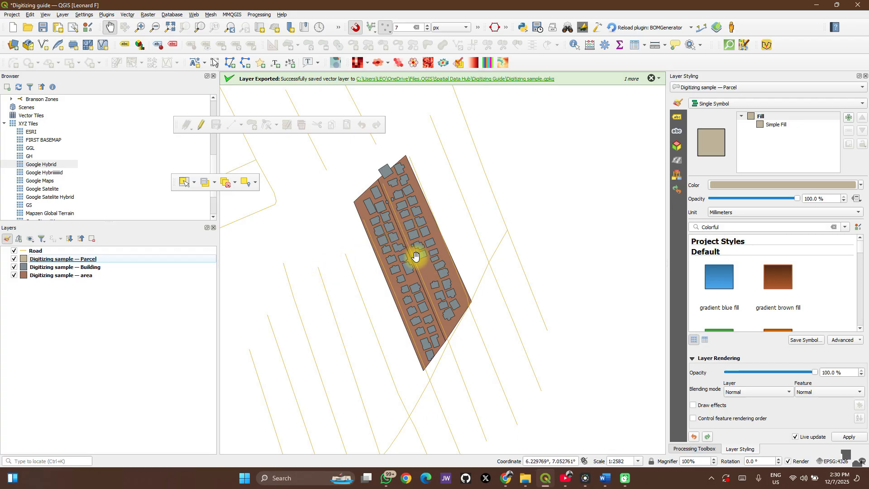
scroll(82, 207, down, 1)
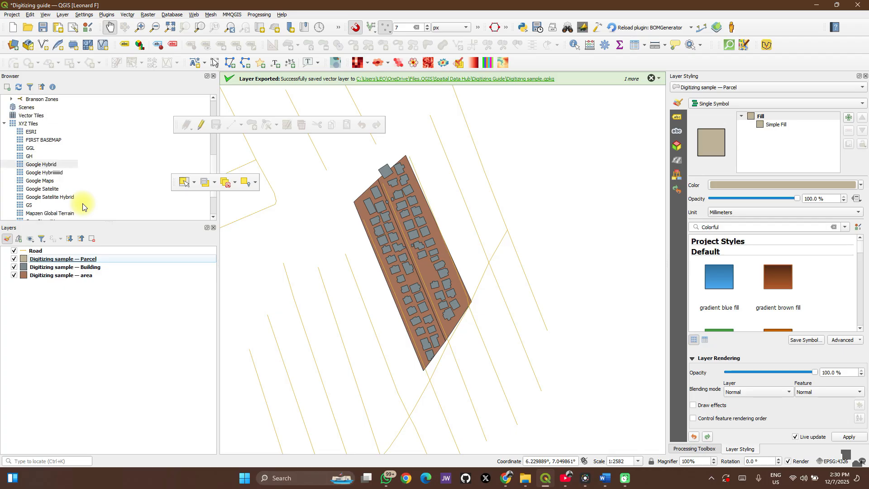
scroll(81, 158, up, 5)
scroll(82, 157, up, 2)
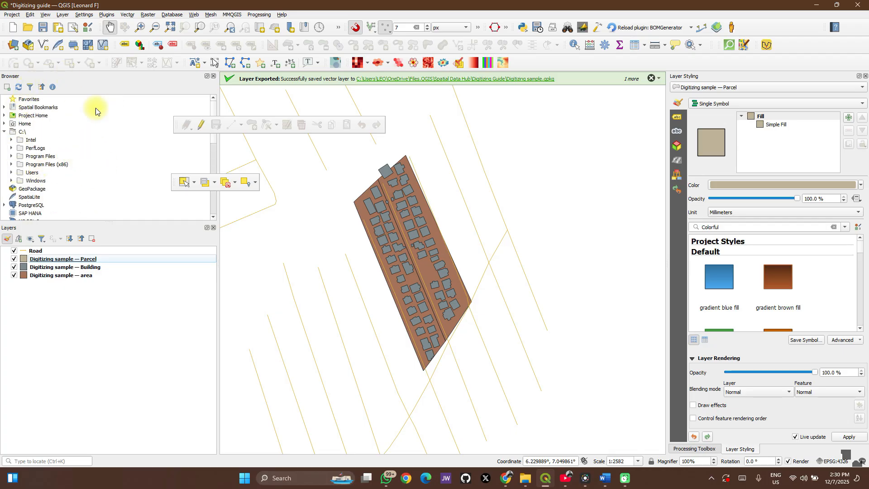
right_click(776, 26)
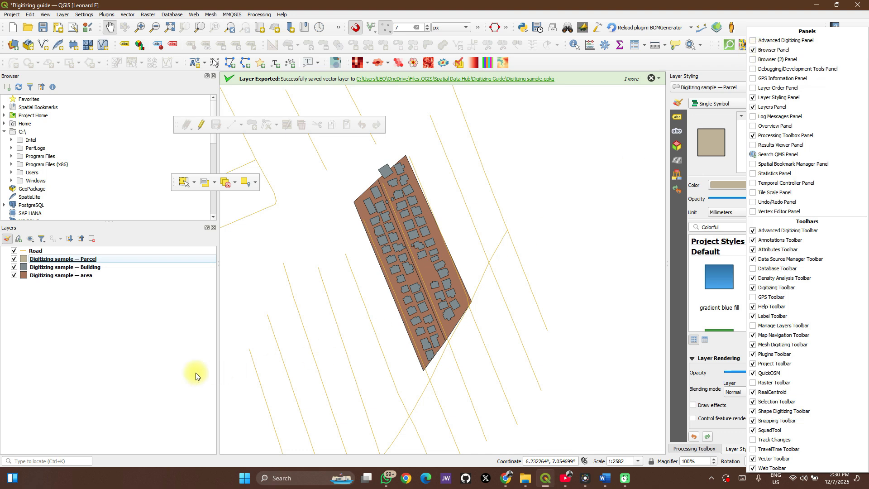
click(150, 357)
- Add the Google Hybrid and OpenStreetMap XYZ tile basemaps to the map
scroll(53, 176, down, 1)
scroll(54, 176, down, 4)
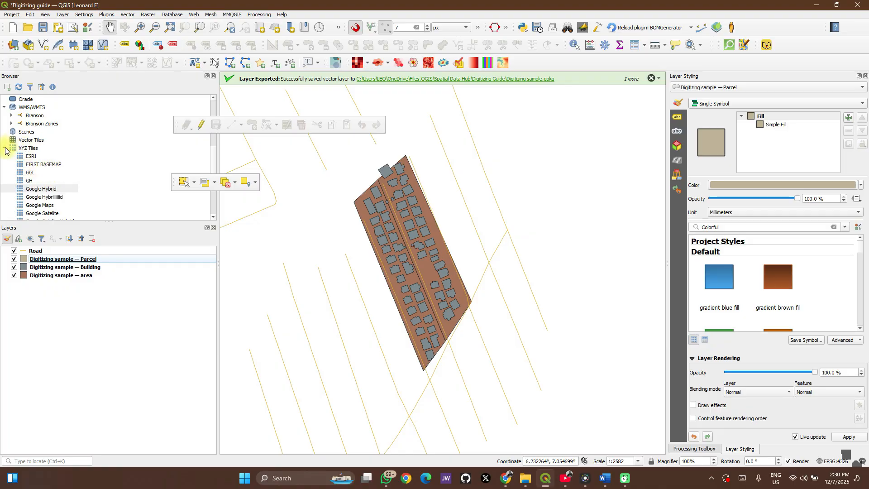
click(5, 149)
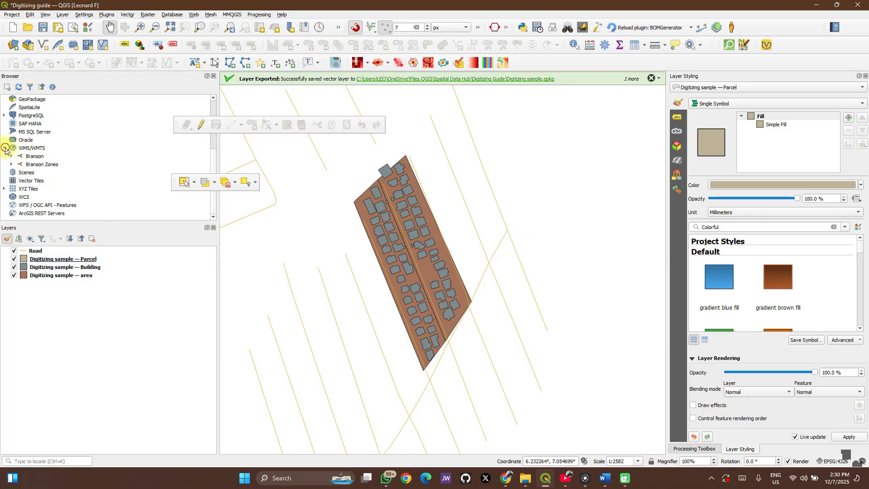
click(4, 189)
scroll(53, 186, down, 1)
scroll(53, 185, down, 3)
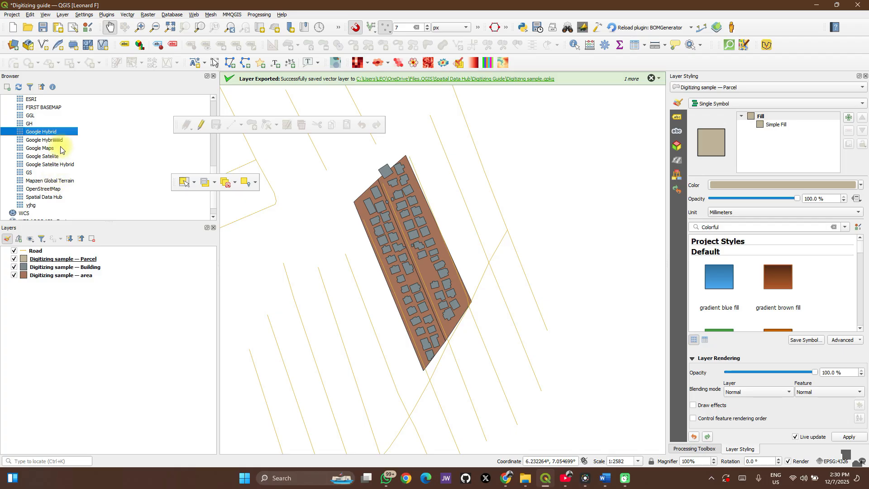
drag(63, 136, 316, 274)
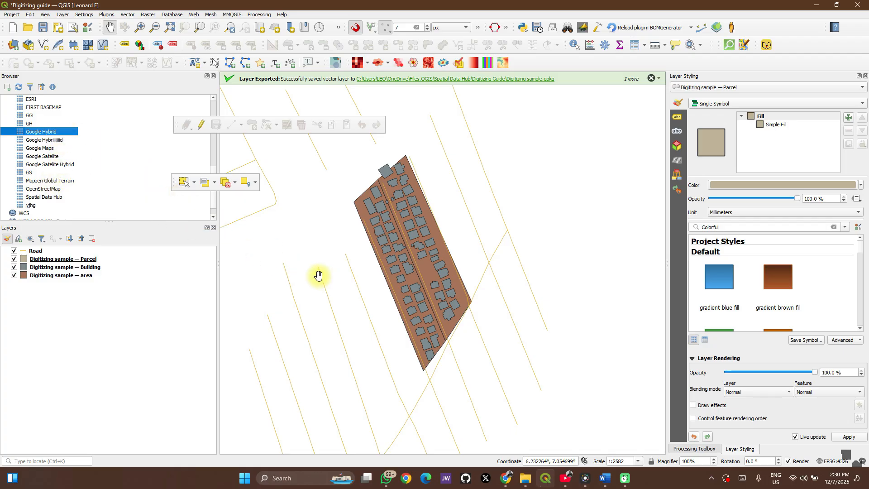
click(46, 189)
drag(46, 189, 247, 279)
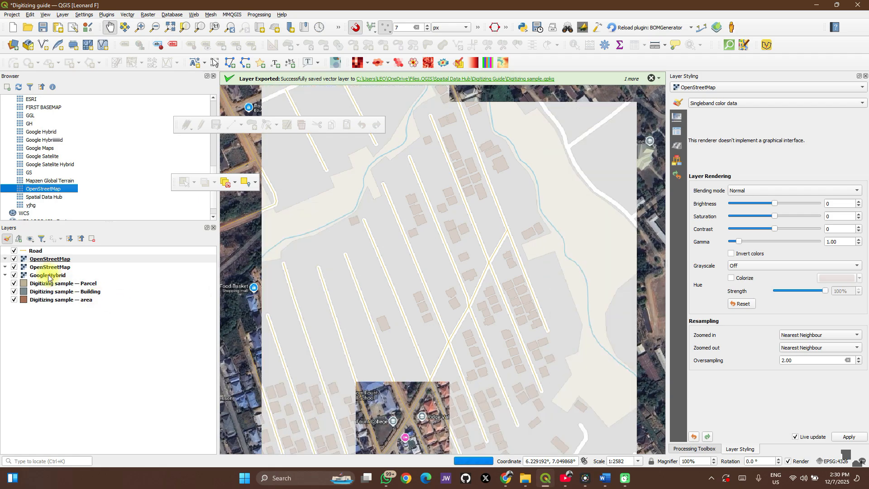
- Move the OpenStreetMap and Google Hybrid basemaps below the area layer in the layer order
click(41, 276)
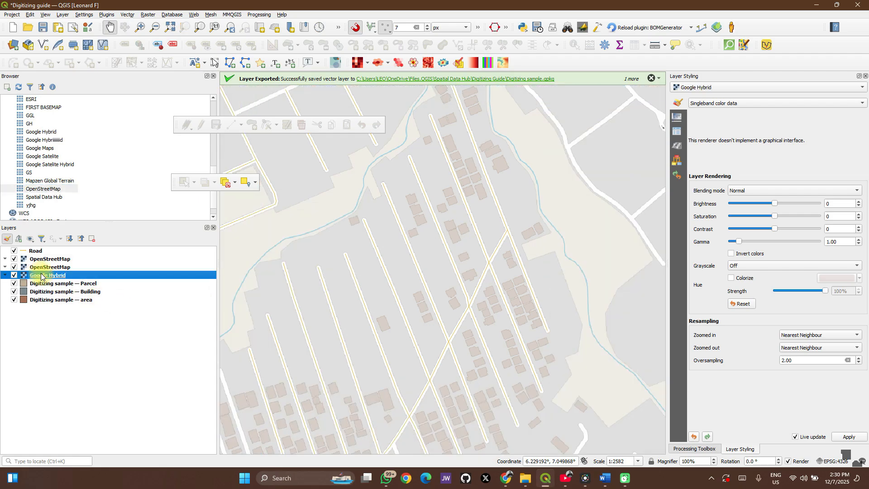
click(53, 261)
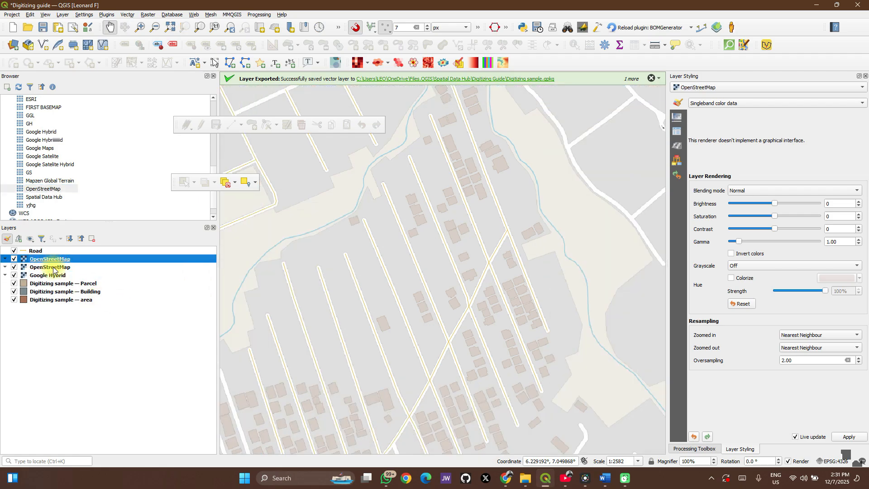
shift+click(49, 275)
drag(58, 266, 63, 319)
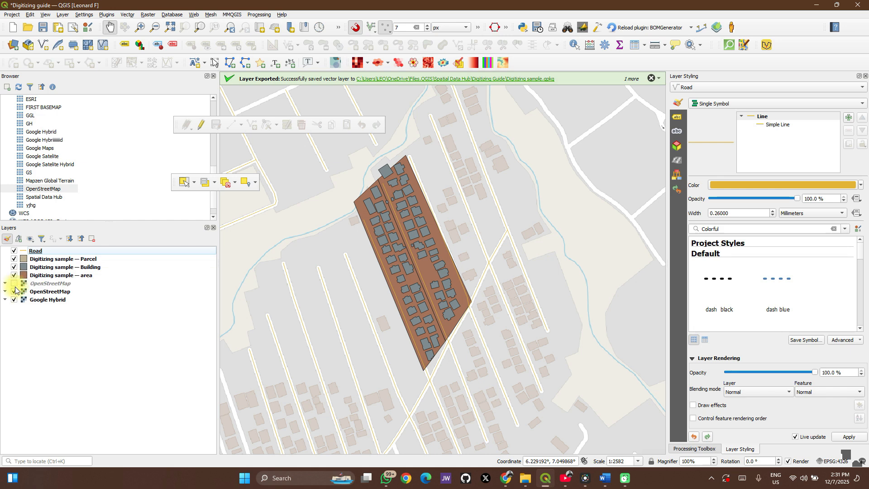
- Hide the OpenStreetMap basemaps and the area layer to leave the buildings over the Google Hybrid imagery
click(14, 292)
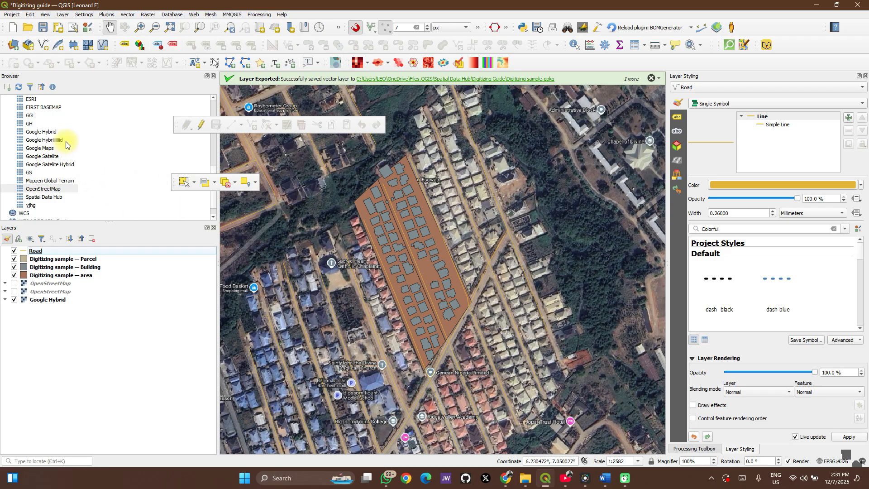
scroll(69, 134, up, 2)
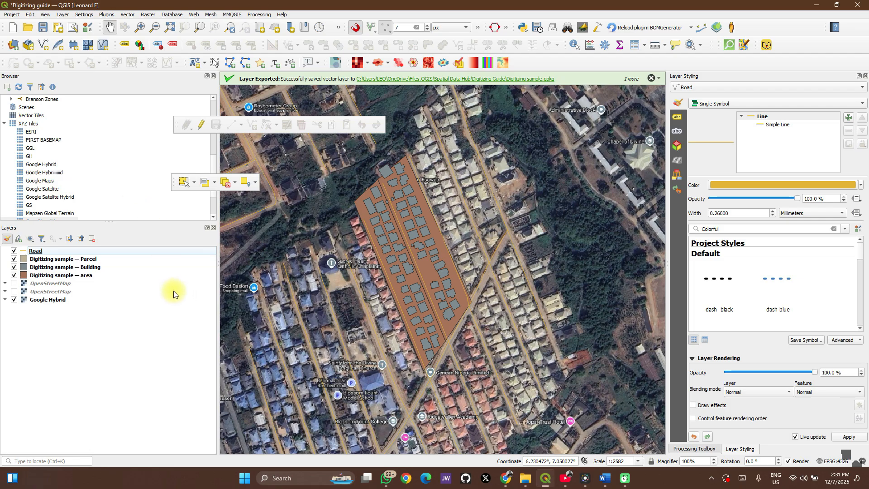
scroll(88, 186, down, 2)
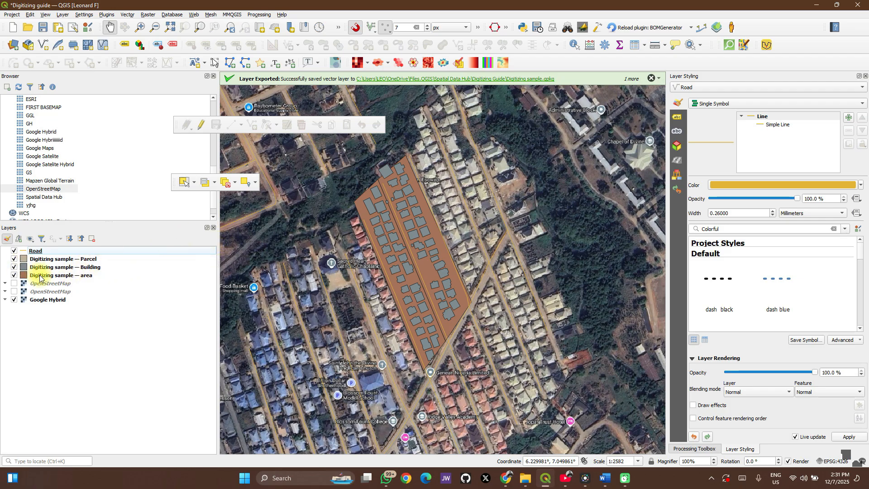
click(14, 275)
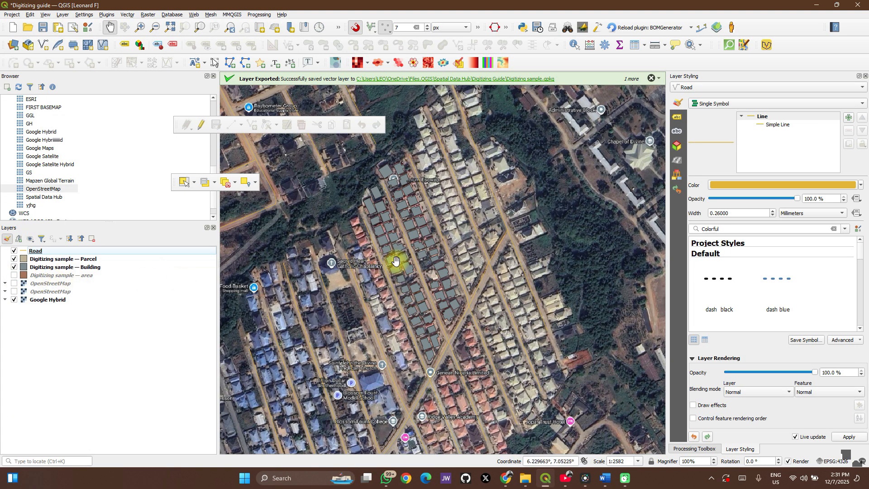
- Turn on editing for the Digitizing sample Parcel layer
scroll(442, 251, up, 1)
drag(330, 208, 353, 275)
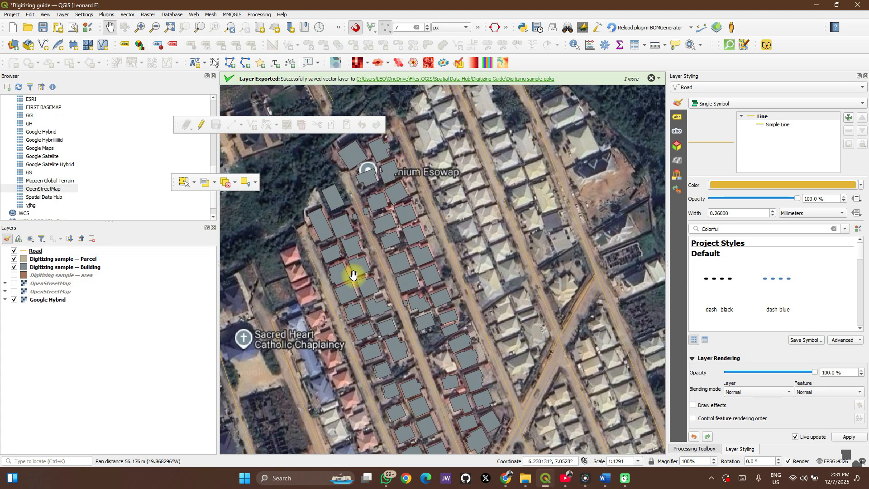
scroll(333, 217, up, 2)
scroll(333, 217, down, 1)
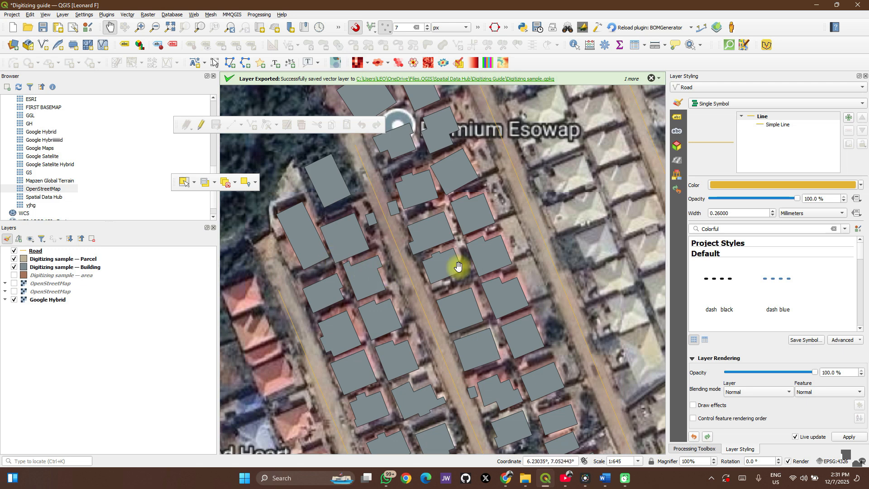
scroll(453, 214, down, 1)
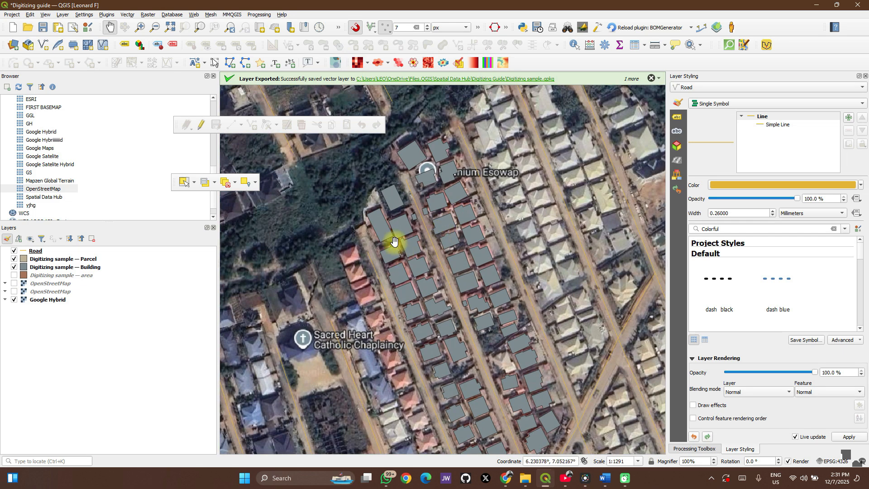
click(50, 261)
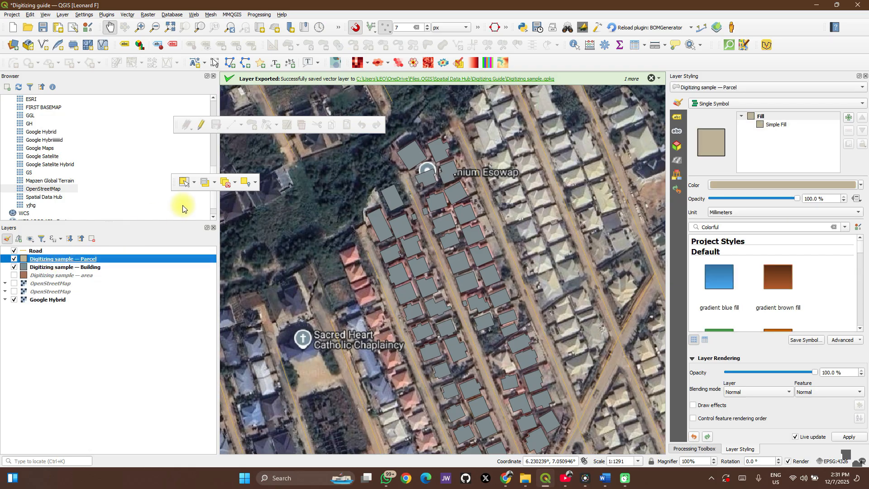
click(200, 130)
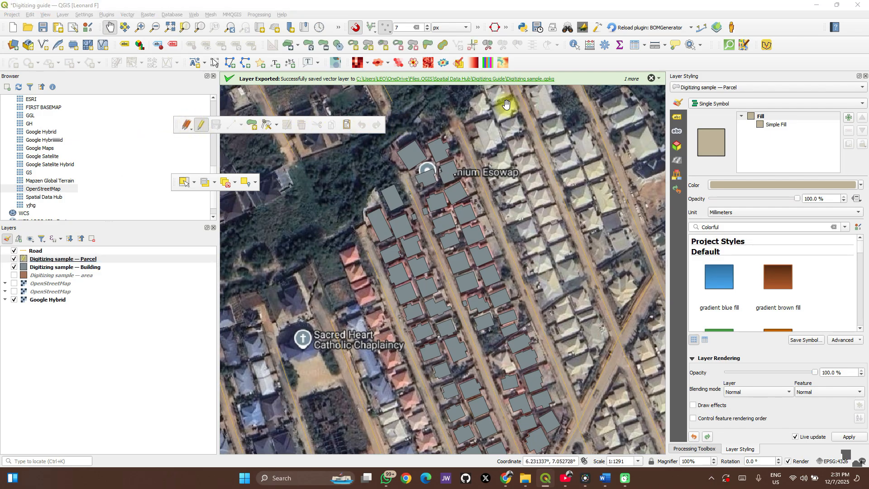
- Hide the Digitizing Toolbar and show it again
right_click(653, 59)
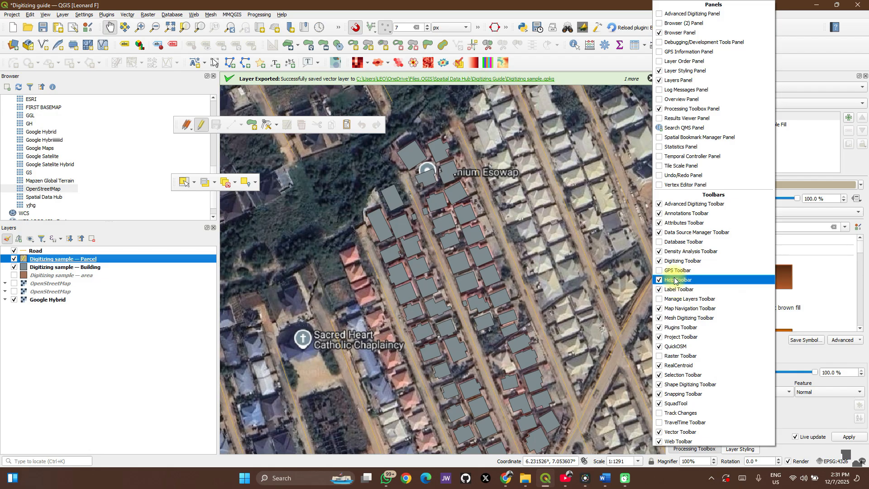
click(659, 262)
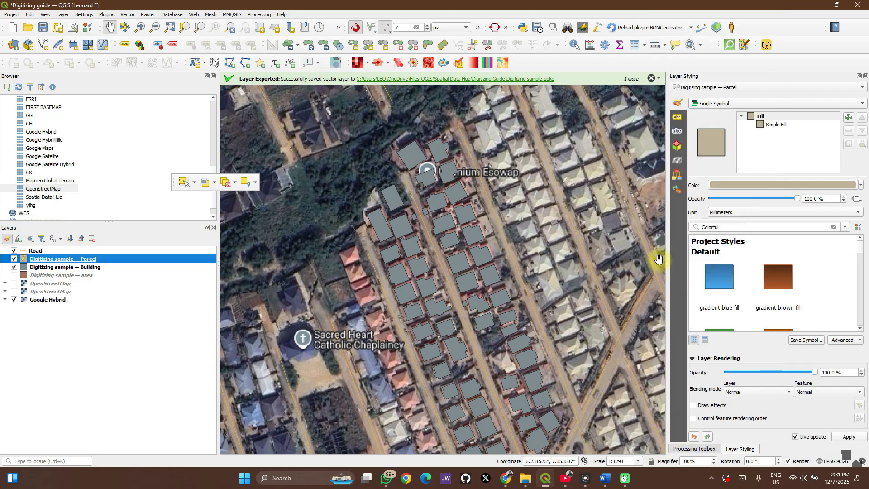
right_click(630, 63)
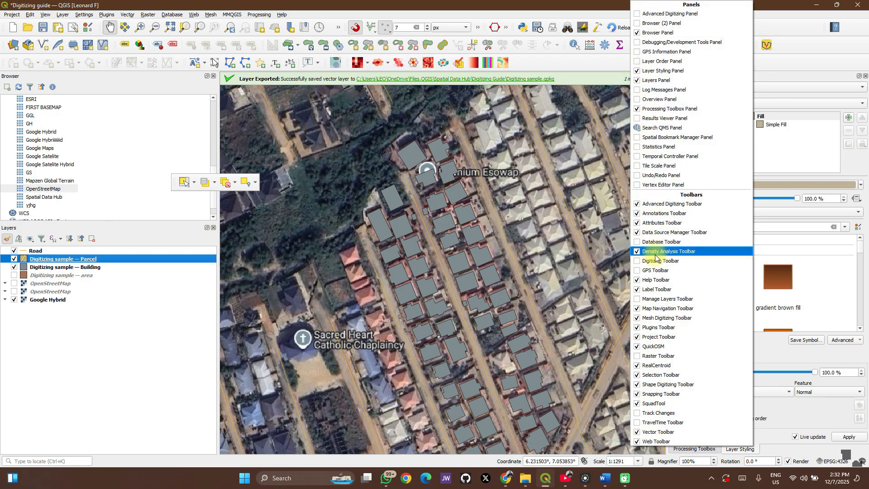
click(636, 263)
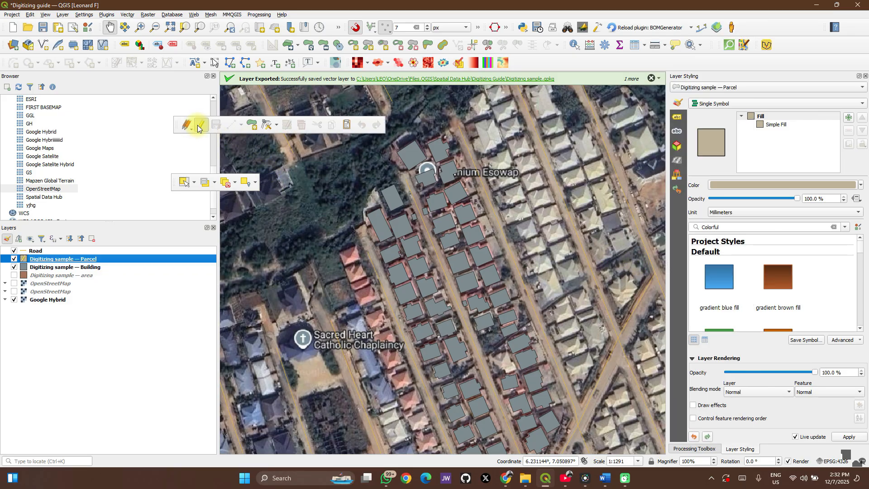
- Digitize a four-cornered parcel polygon around the vacant plot beside the red-roofed houses near Sacred Heart Catholic Chaplaincy
click(253, 129)
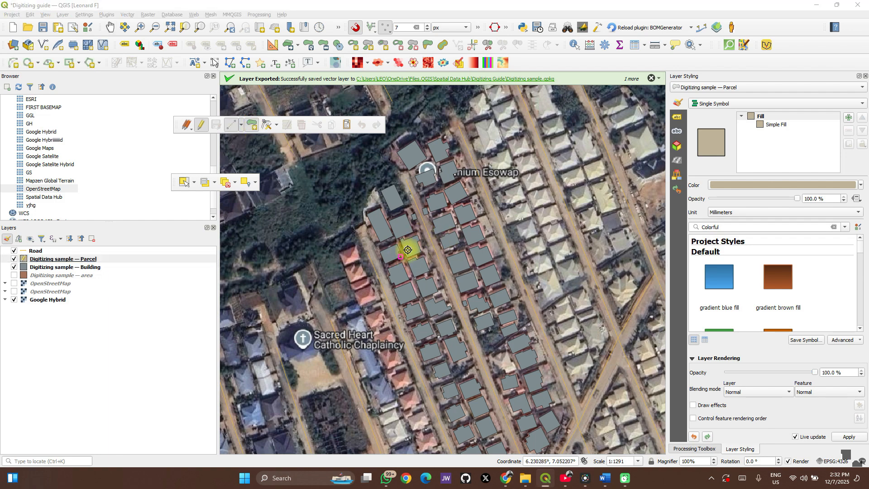
scroll(476, 235, up, 3)
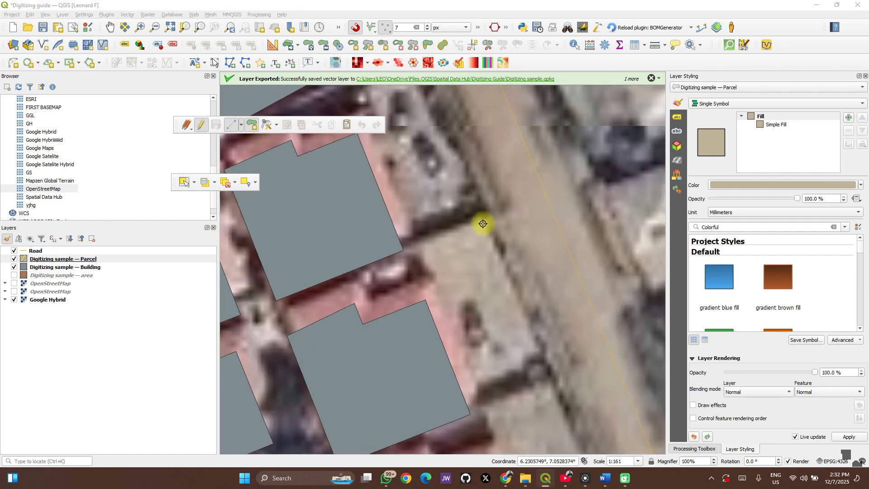
scroll(374, 264, down, 1)
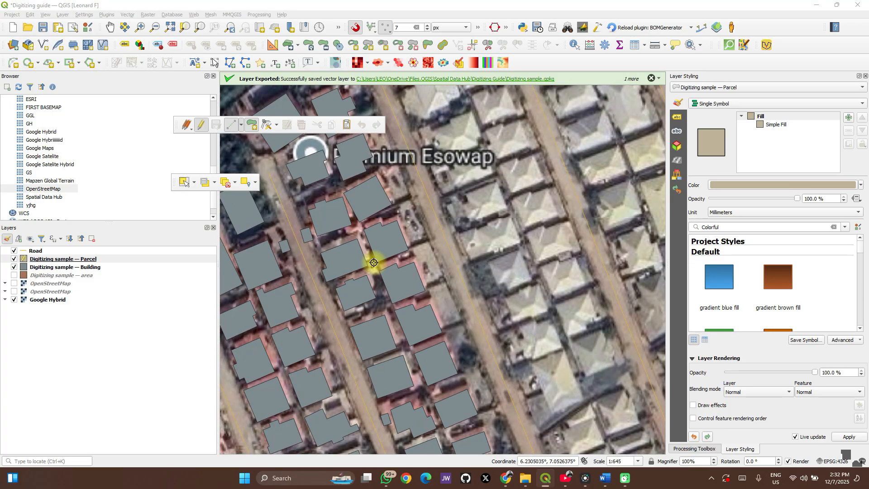
drag(371, 256, 406, 304)
drag(391, 238, 486, 196)
drag(422, 244, 443, 155)
drag(451, 230, 459, 178)
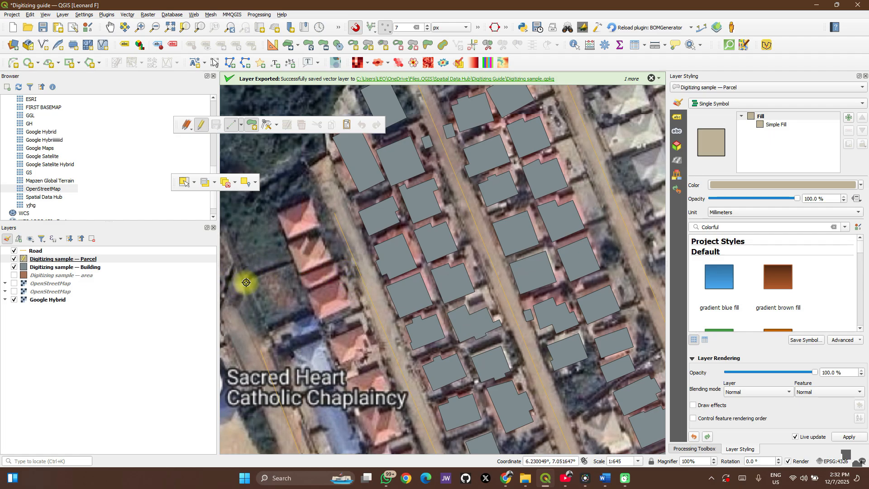
scroll(246, 283, up, 1)
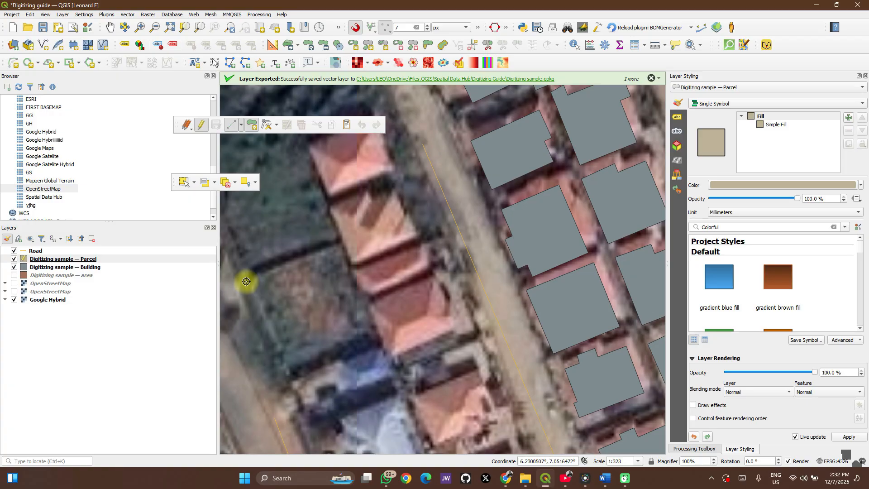
click(340, 241)
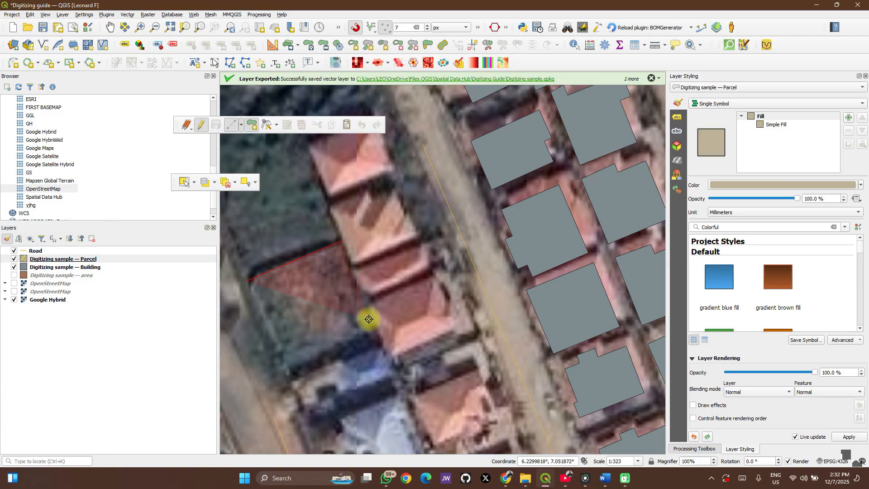
click(375, 333)
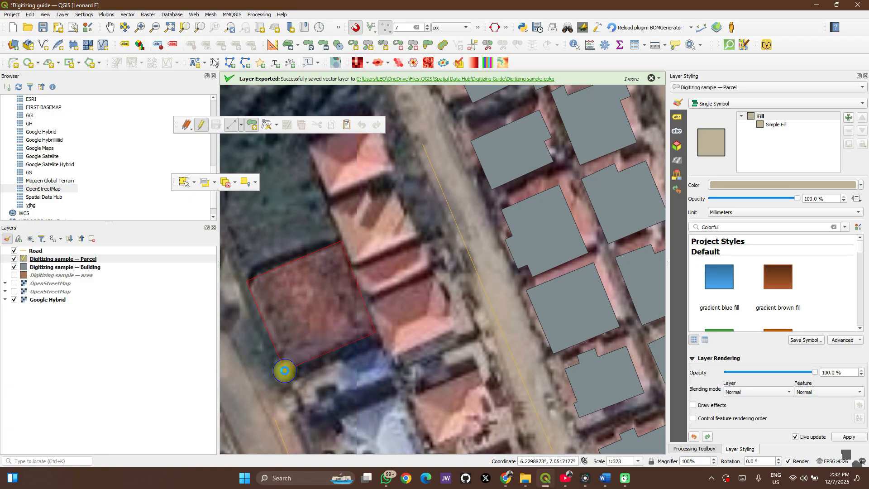
right_click(285, 371)
click(784, 290)
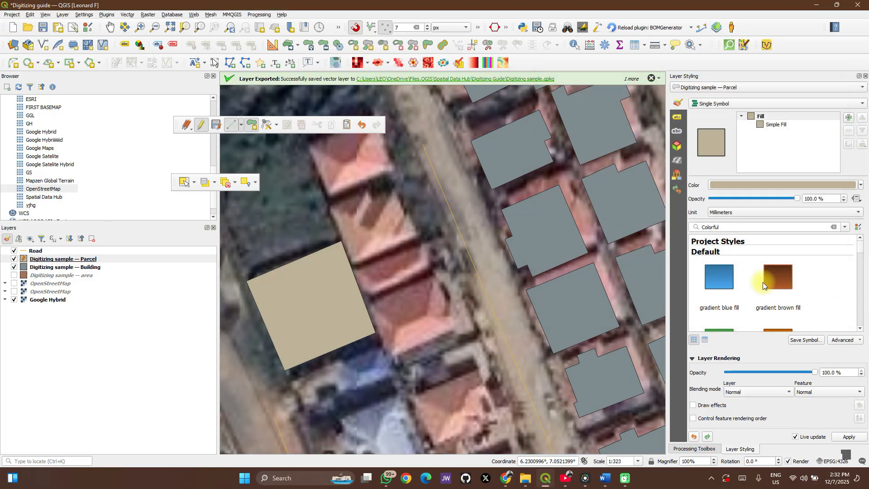
- Style the Parcel layer with the outline red preset symbol
scroll(328, 272, down, 1)
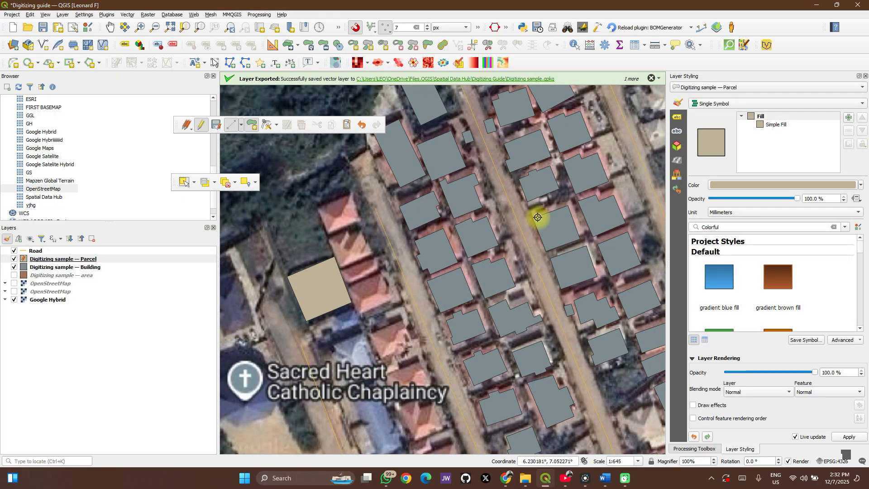
scroll(768, 290, down, 3)
scroll(767, 289, down, 6)
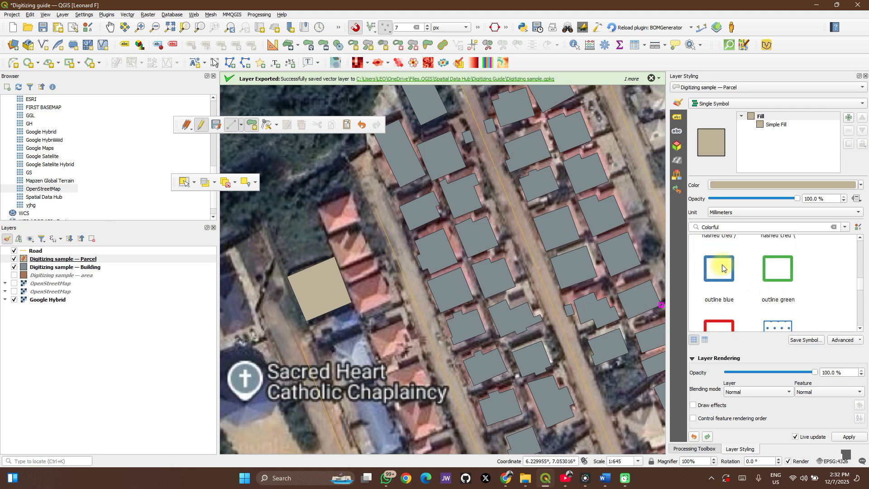
scroll(723, 268, down, 1)
click(719, 286)
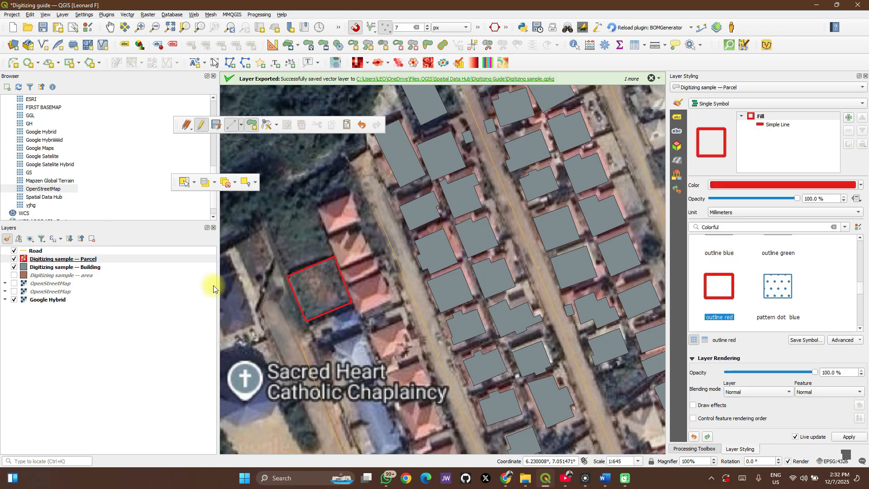
- Style the Building layer with the outline blue preset symbol
click(41, 268)
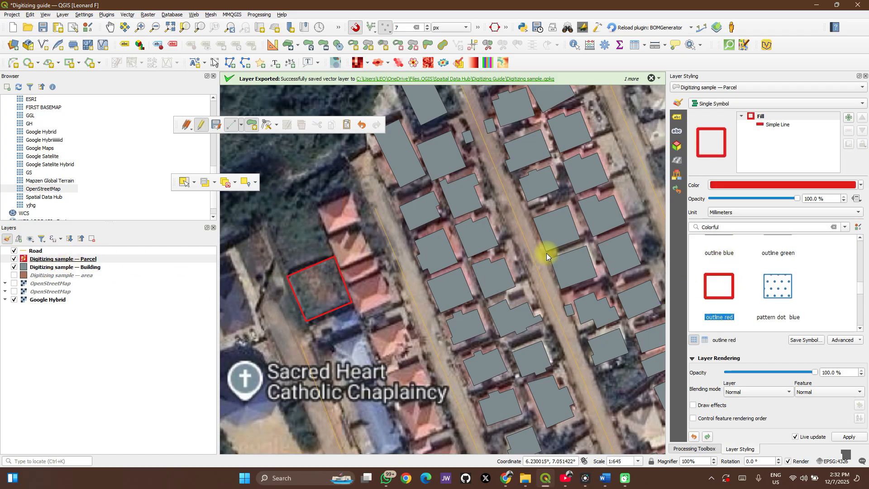
scroll(783, 312, down, 4)
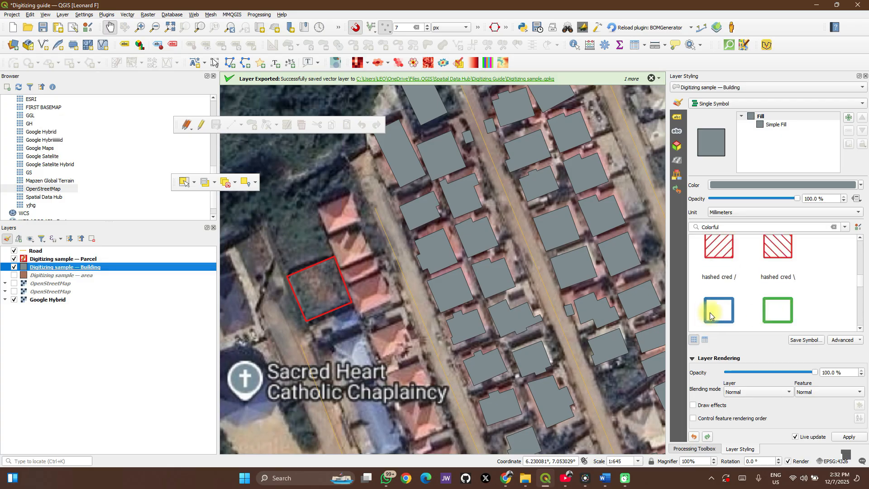
click(709, 316)
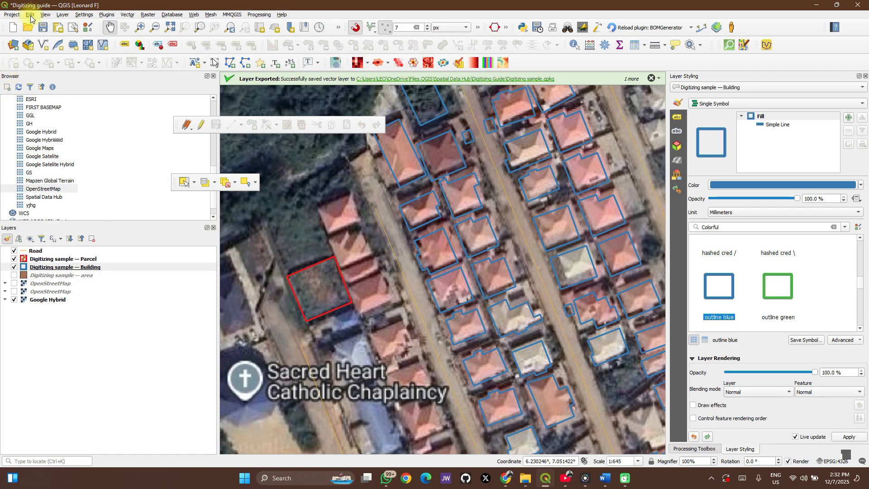
- Open the keyboard shortcuts settings and search the actions for "new"
click(84, 15)
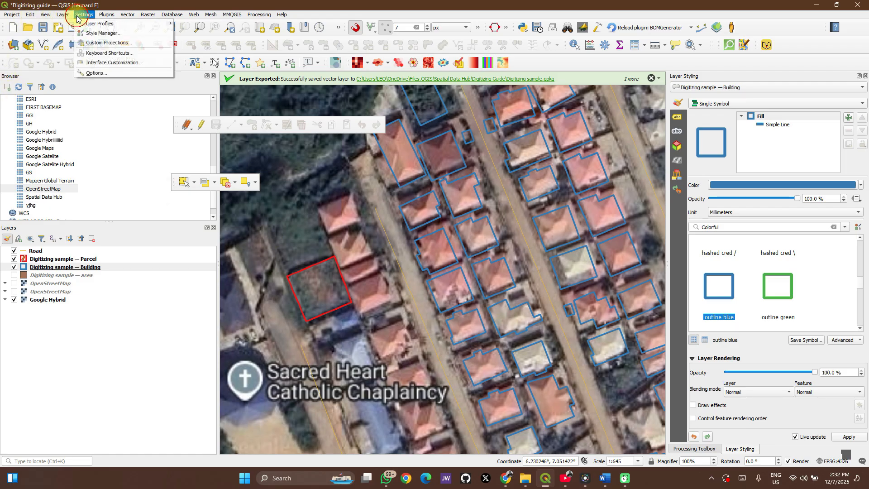
click(93, 53)
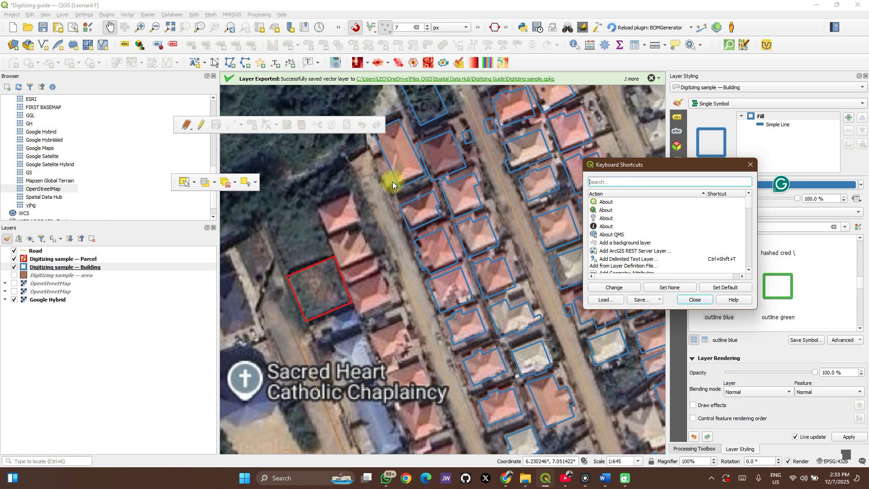
text(n)
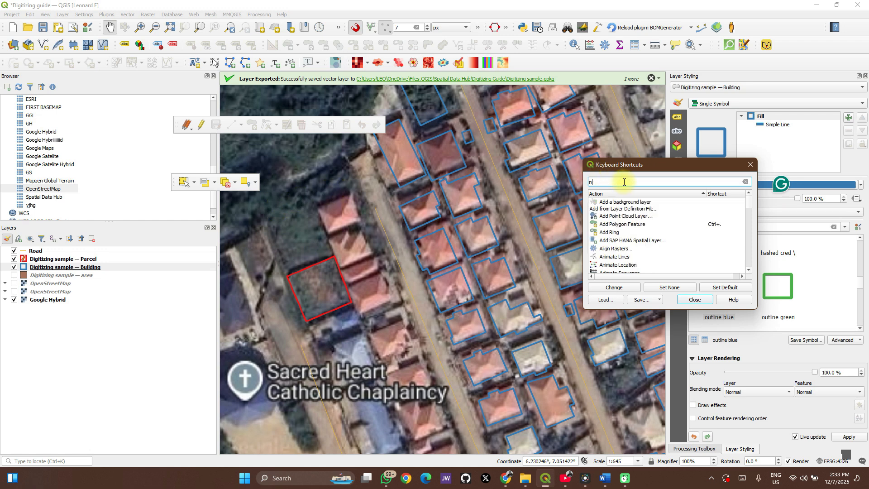
text(e)
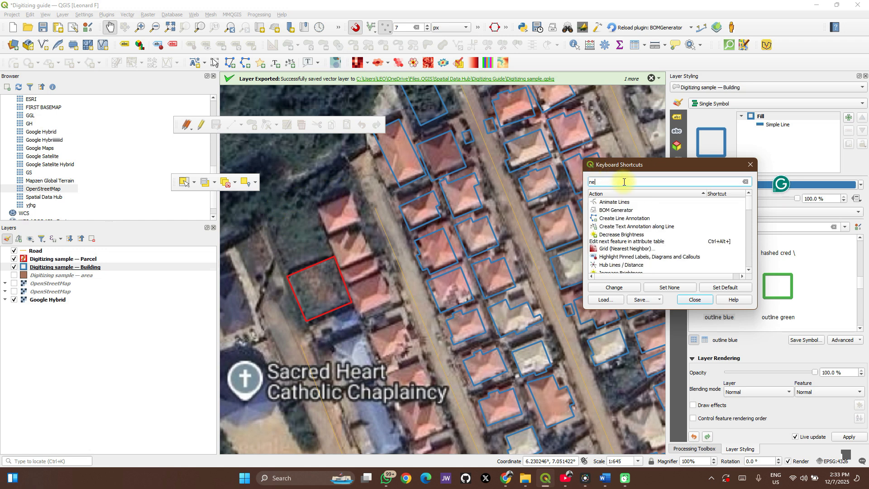
text(w)
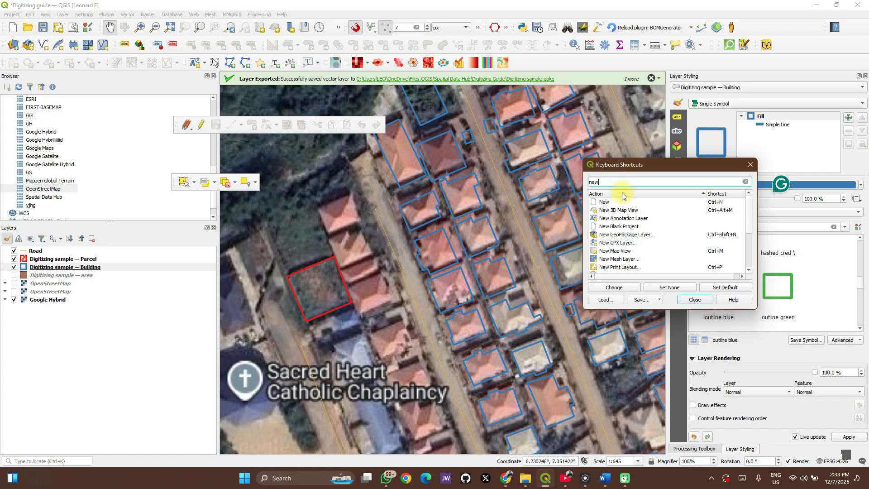
- Replace the shortcut search with "vert" to find the vertex tool actions
key(BackSpace)
key(BackSpace)
key(BackSpace)
text(v)
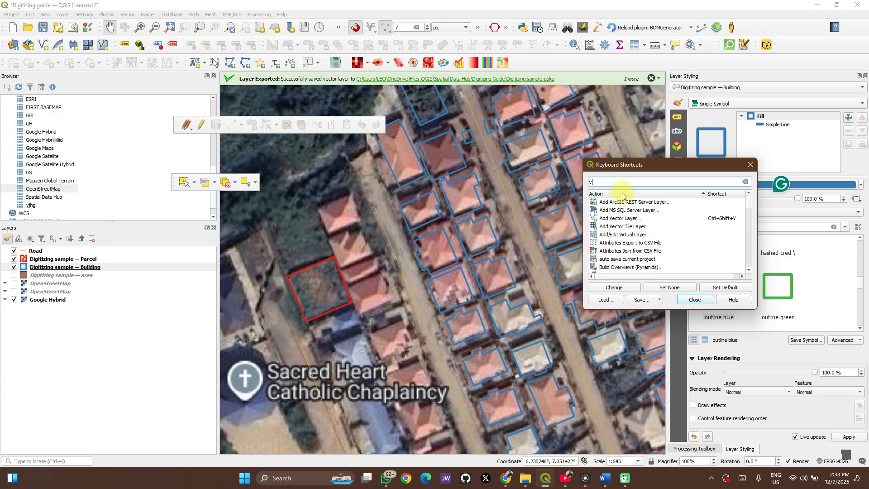
text(ert)
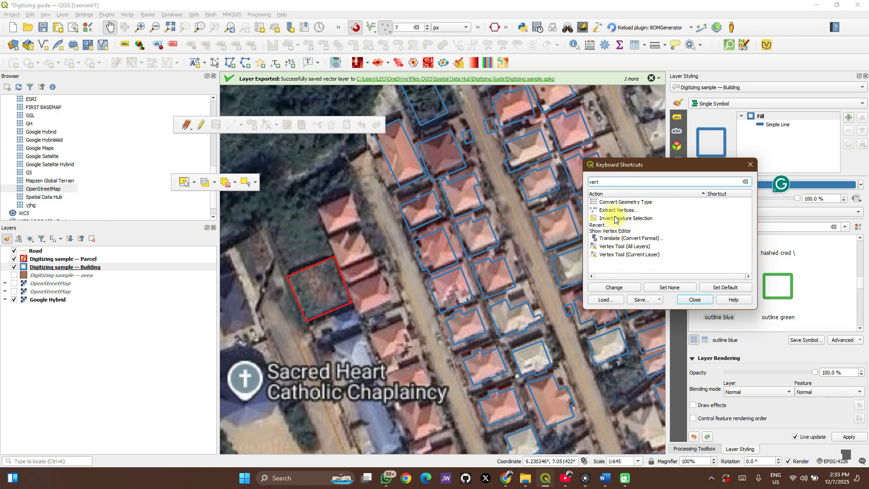
- Assign V as the keyboard shortcut for Vertex Tool (All Layers)
click(621, 247)
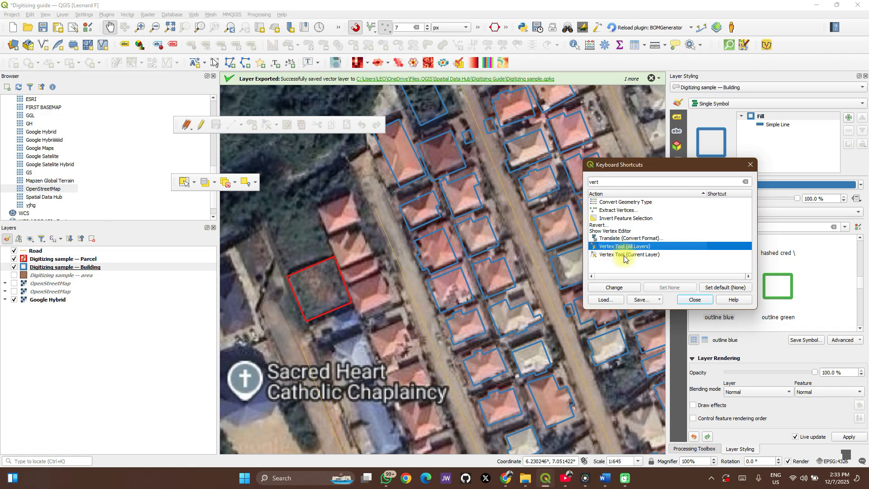
click(619, 255)
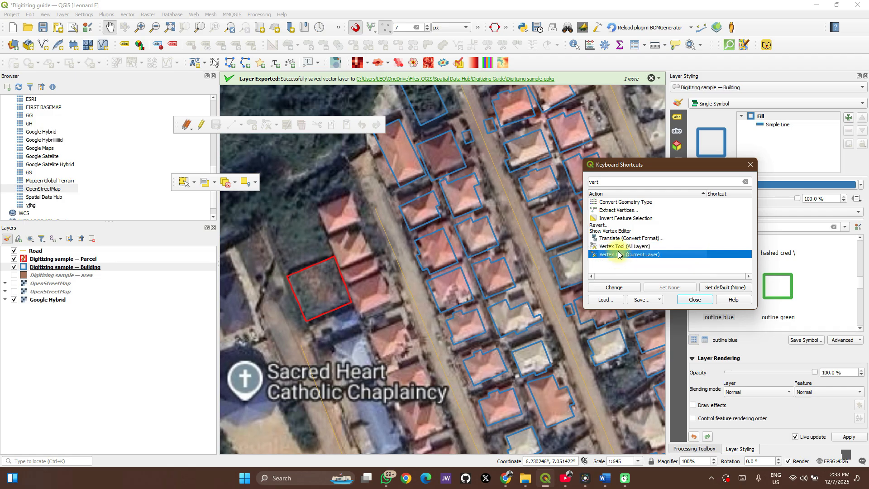
click(618, 246)
click(610, 288)
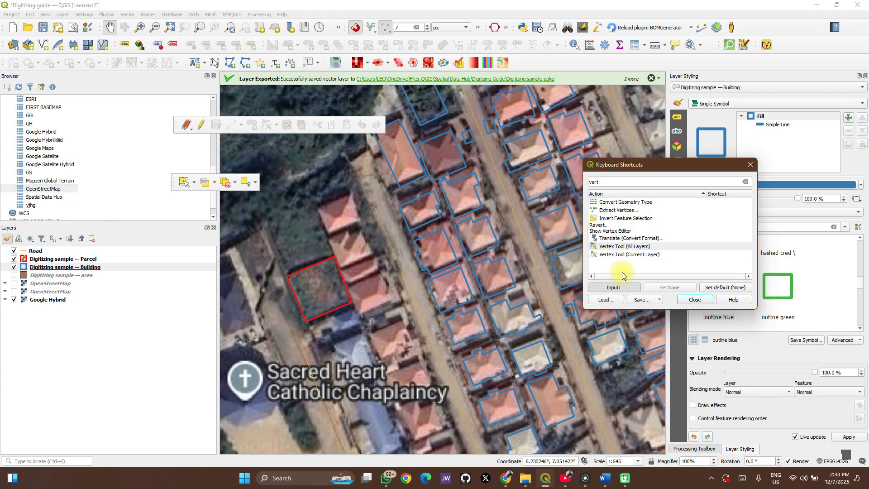
key(shift+v)
click(635, 289)
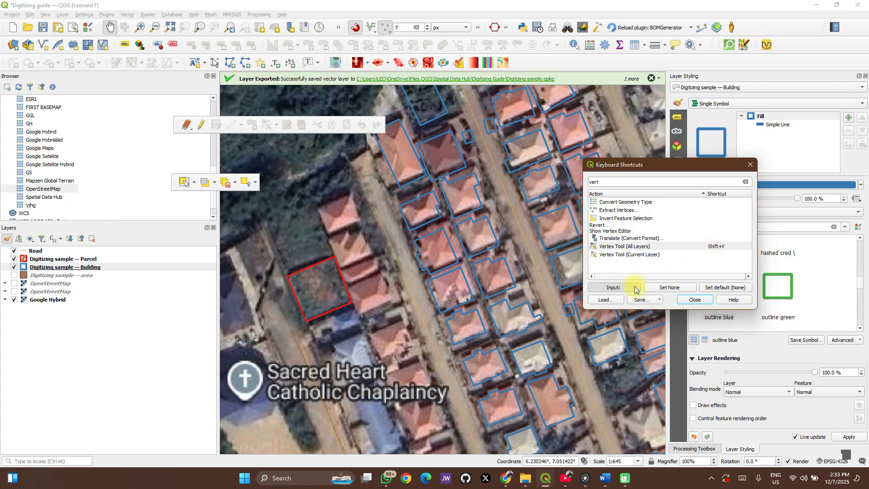
key(v)
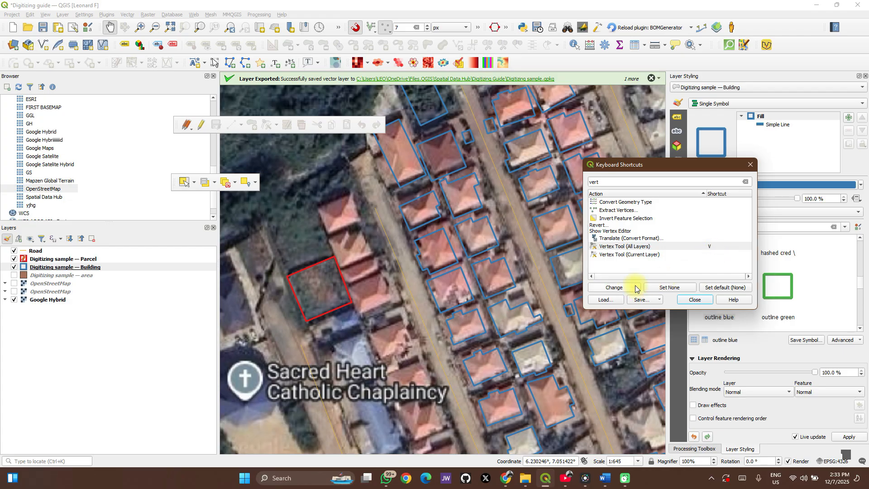
click(634, 290)
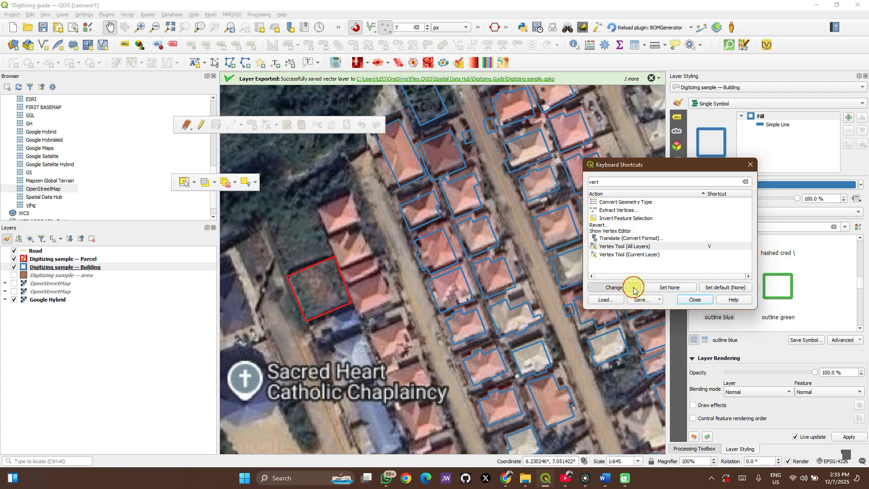
- Assign Shift+V as the keyboard shortcut for Vertex Tool (Current Layer)
click(637, 256)
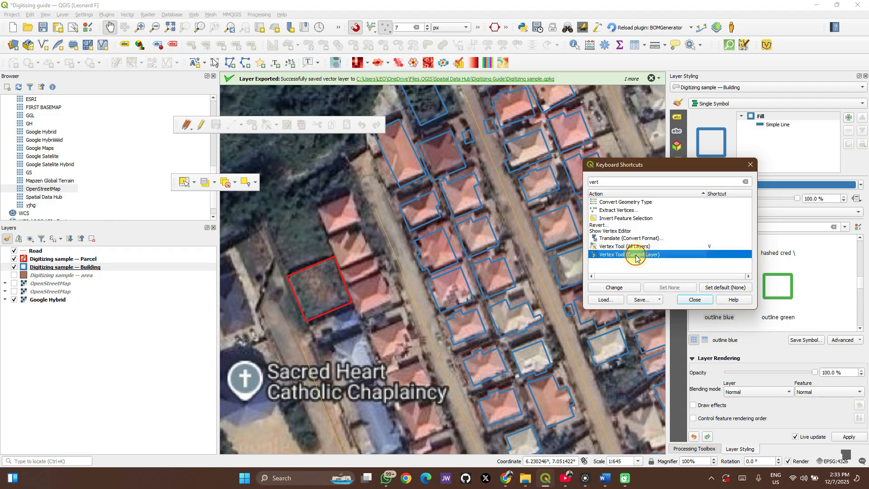
click(621, 289)
key(shift+v)
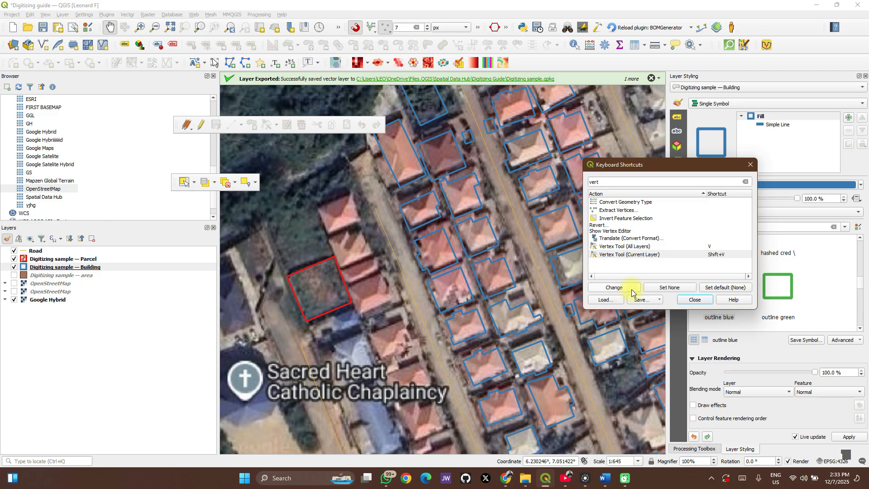
- Clear the "vert" search and close the keyboard shortcuts settings
click(625, 179)
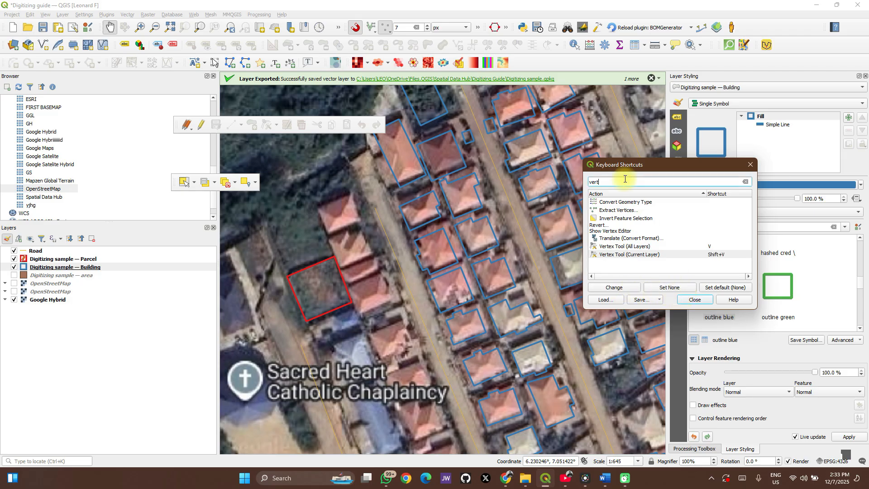
key(BackSpace)
key(BackSpace)
key(BackSpace)
key(BackSpace)
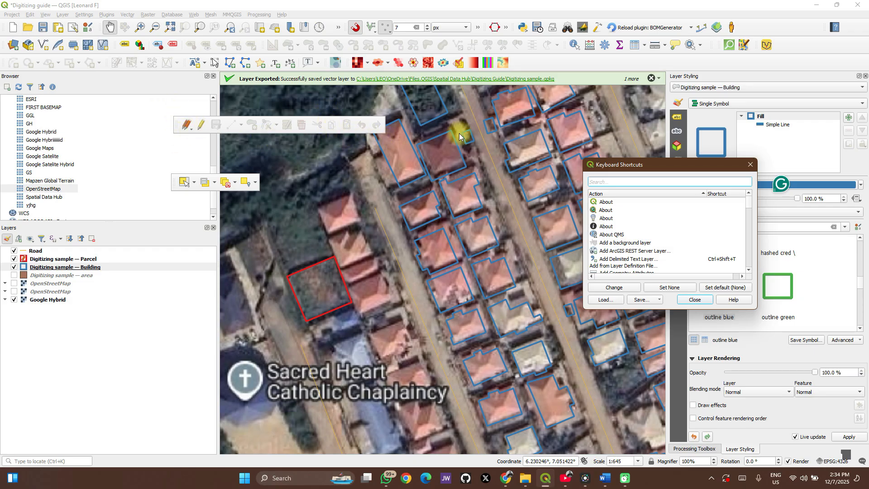
click(700, 299)
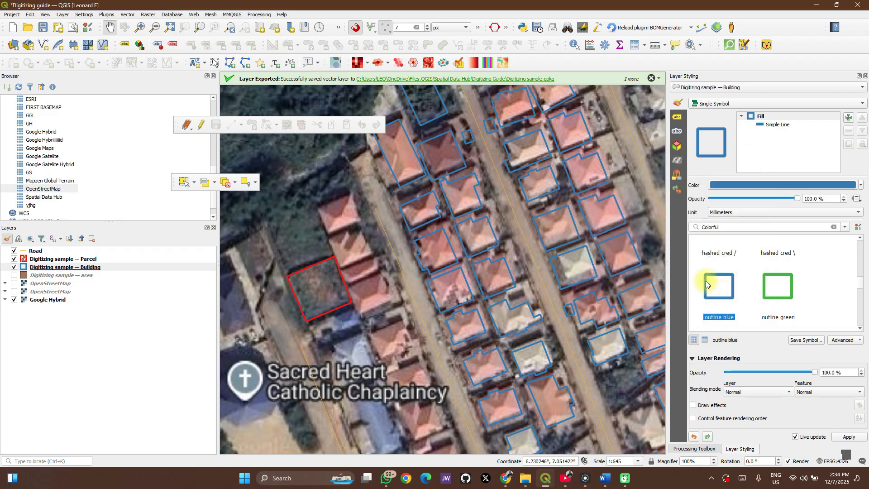
mouse_move(706, 282)
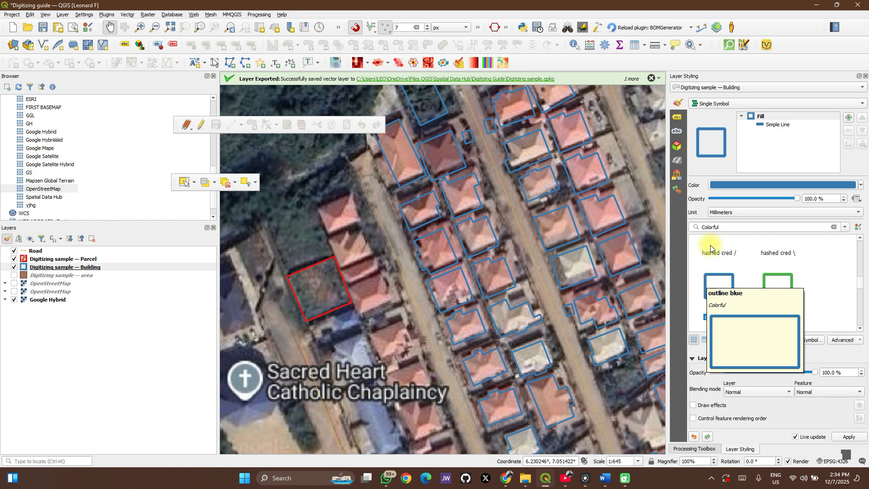
- Check the list of enabled toolbars and set the snapping tolerance to 4 px
right_click(781, 26)
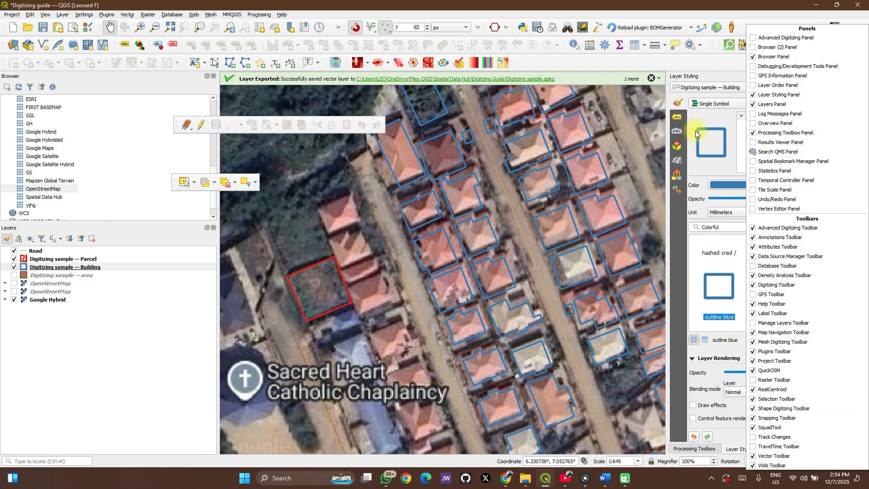
click(685, 60)
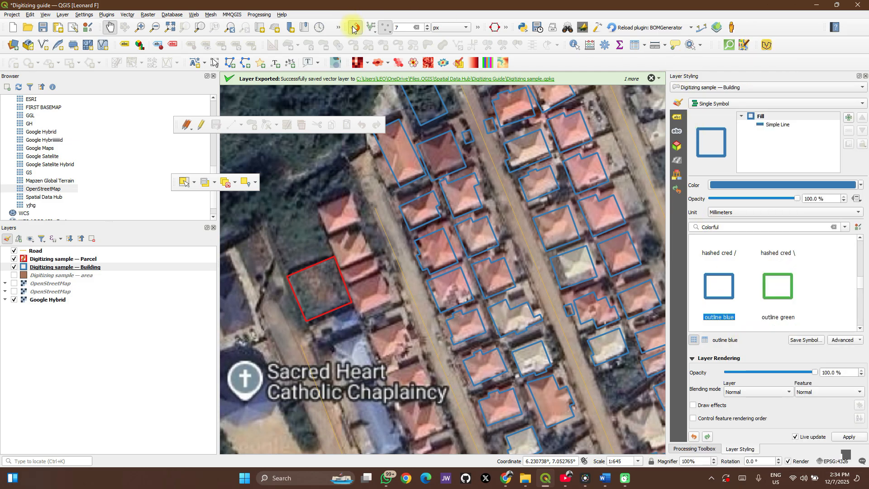
click(399, 27)
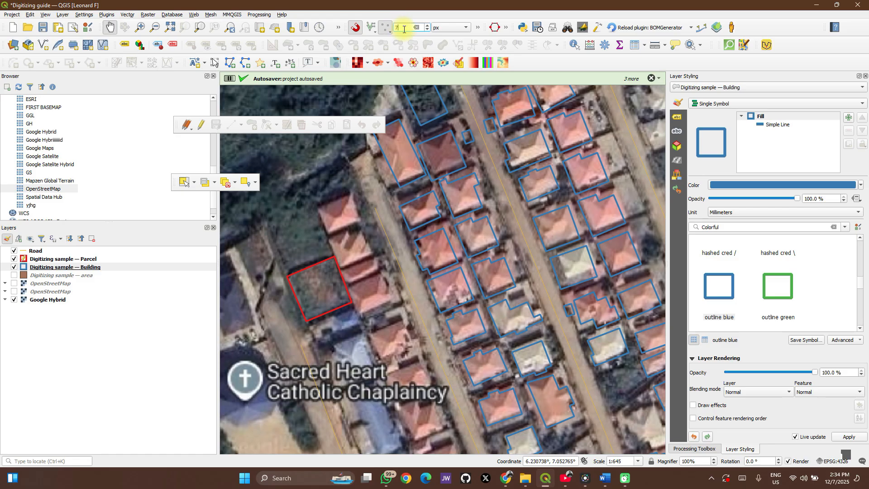
click(428, 30)
click(428, 30)
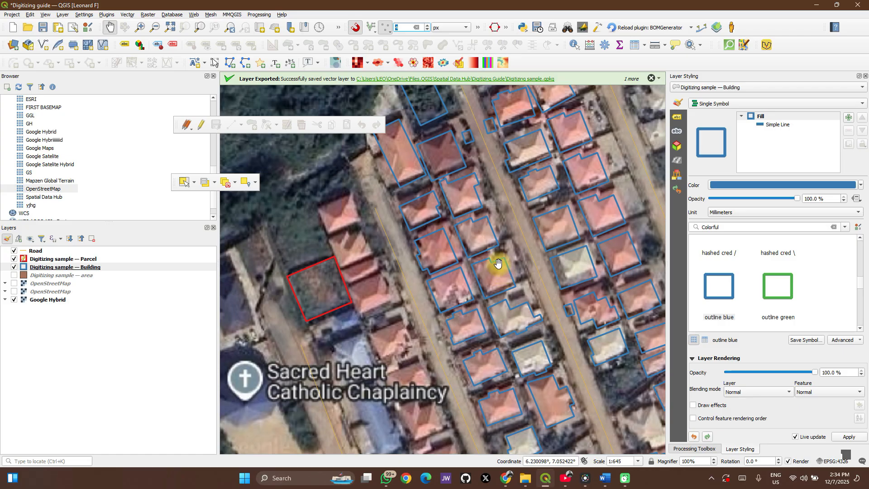
- Make the Parcel layer editable and start a new polygon around the southern tip of the long block of outlined buildings
scroll(500, 279, down, 1)
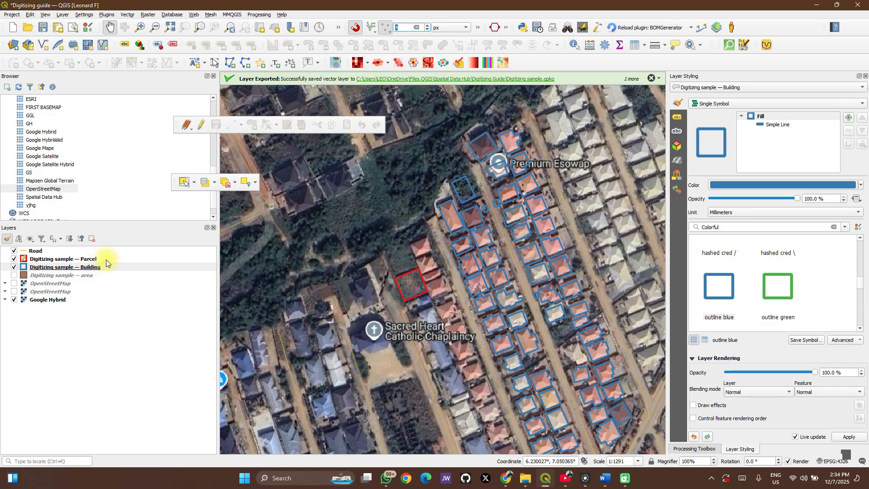
click(130, 257)
click(202, 125)
click(252, 125)
drag(456, 248, 380, 209)
drag(462, 302, 449, 185)
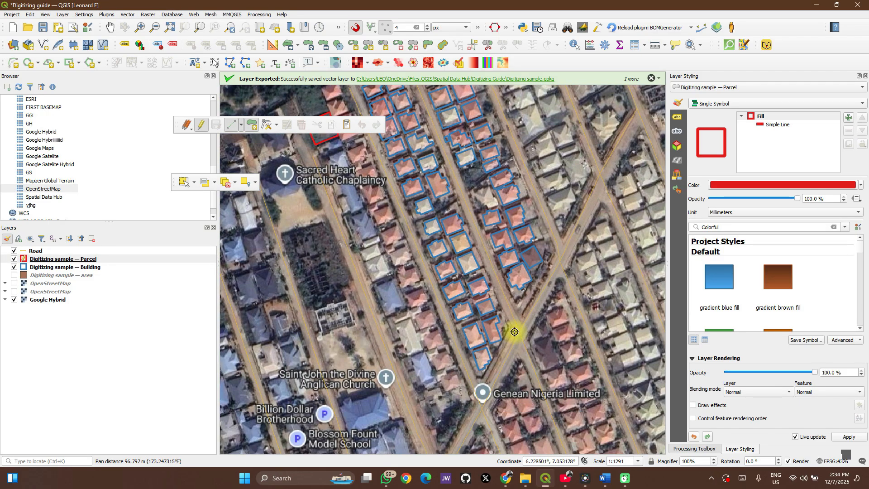
scroll(515, 333, up, 2)
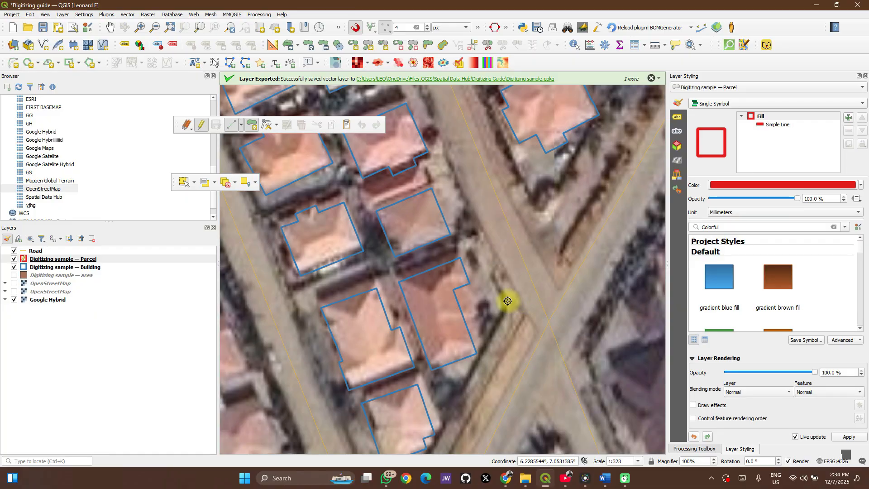
click(512, 297)
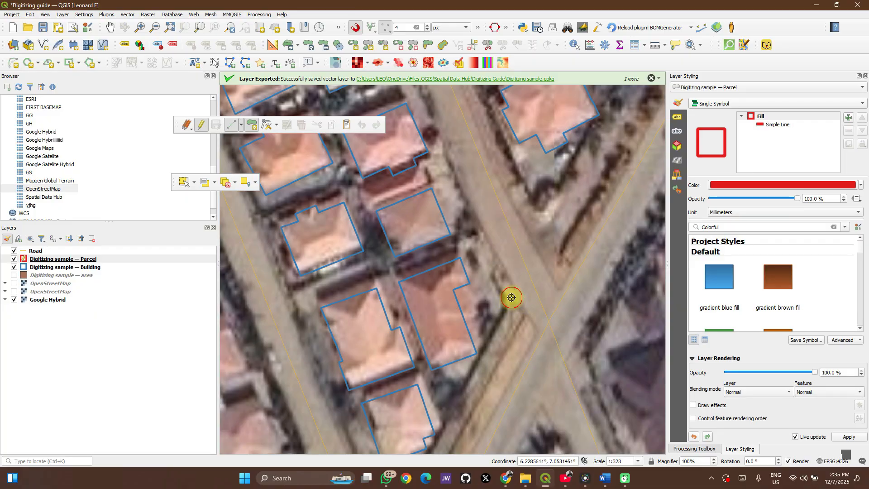
drag(466, 415, 509, 296)
click(442, 389)
click(422, 385)
scroll(363, 275, down, 1)
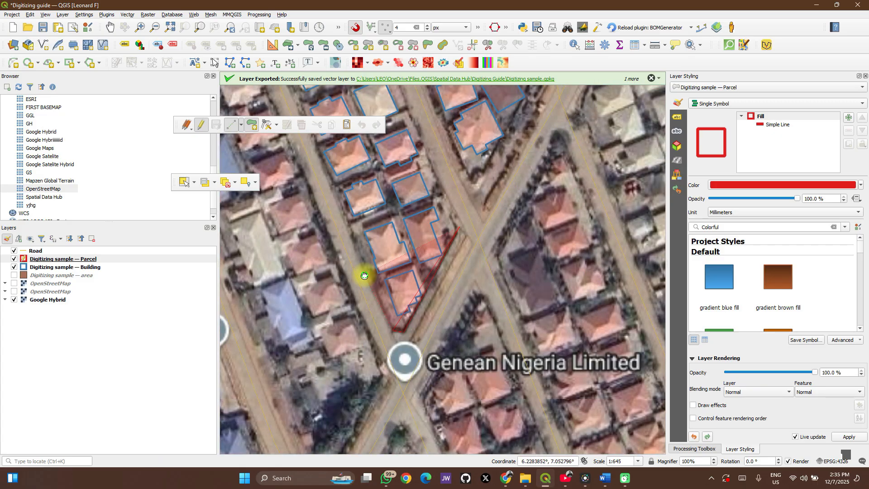
- Continue the parcel polygon along the block's western side and around its northern end, finish it and accept its attribute form
drag(342, 227, 415, 377)
drag(397, 289, 414, 347)
drag(400, 265, 471, 392)
scroll(419, 279, down, 1)
drag(362, 142, 403, 264)
scroll(408, 263, up, 2)
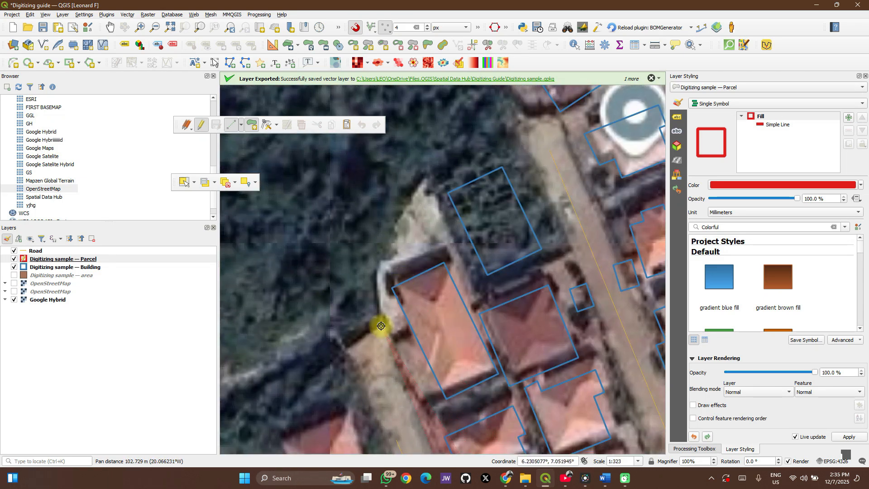
drag(382, 325, 424, 175)
click(424, 174)
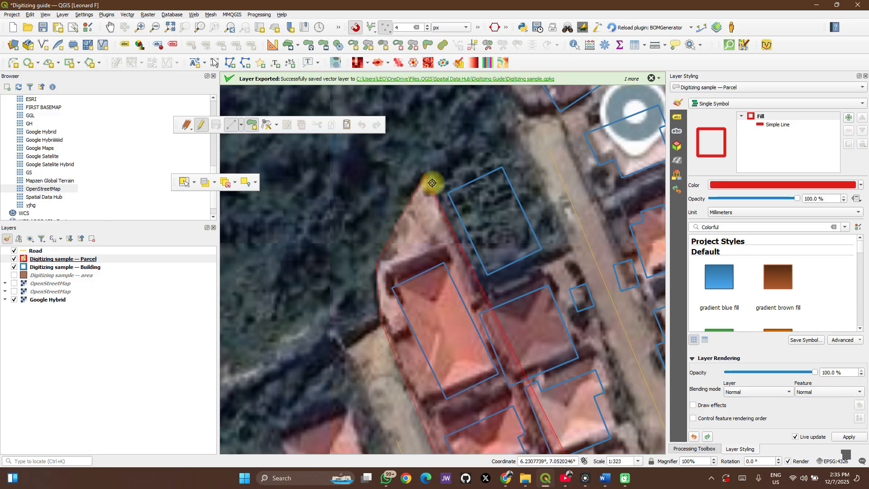
click(525, 131)
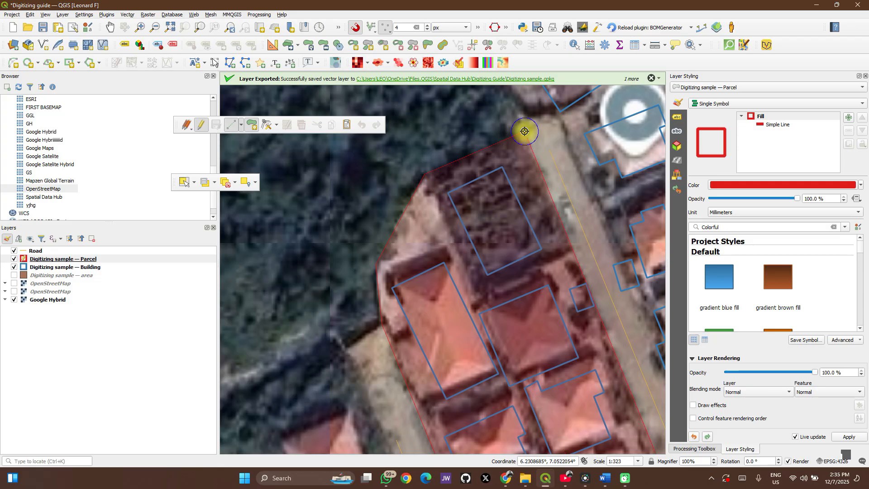
right_click(525, 131)
click(768, 286)
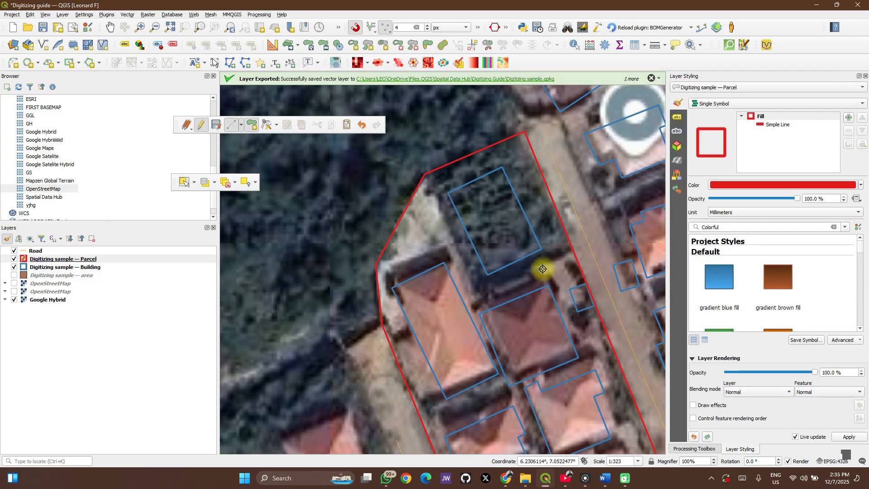
- Inspect the digitized block outline and check the toolbar list for the Advanced Digitizing Toolbar
scroll(542, 269, down, 3)
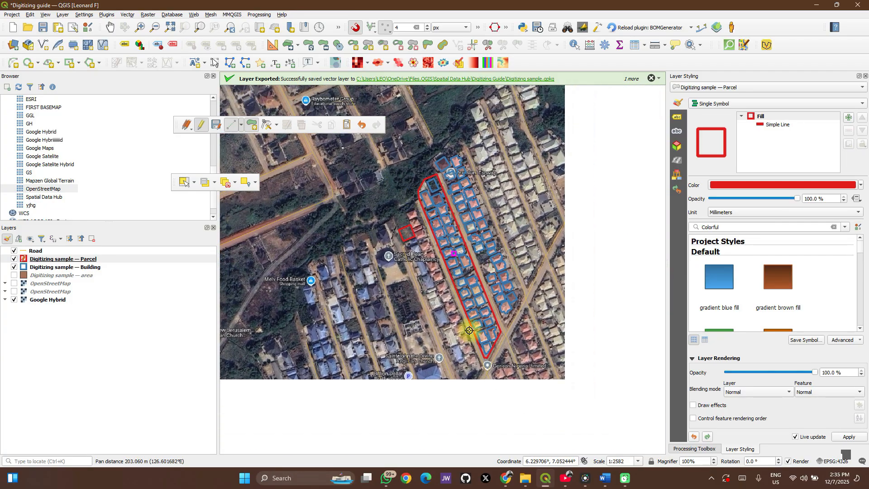
scroll(490, 359, up, 3)
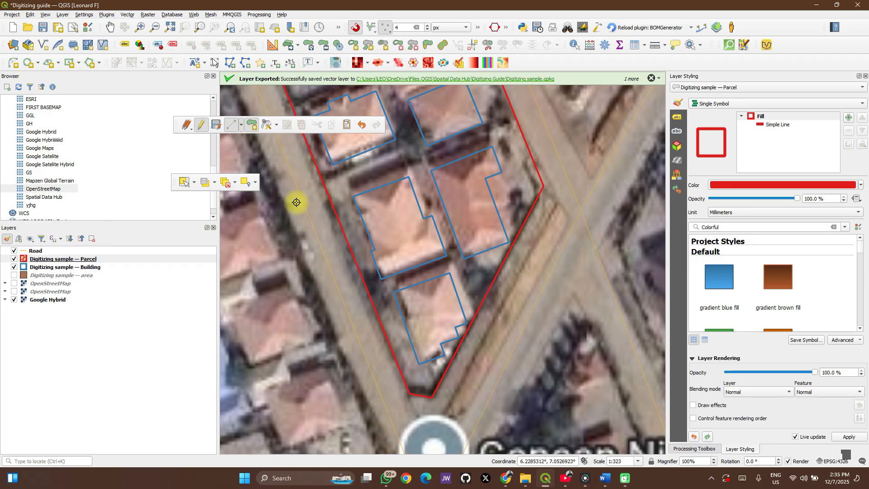
right_click(576, 67)
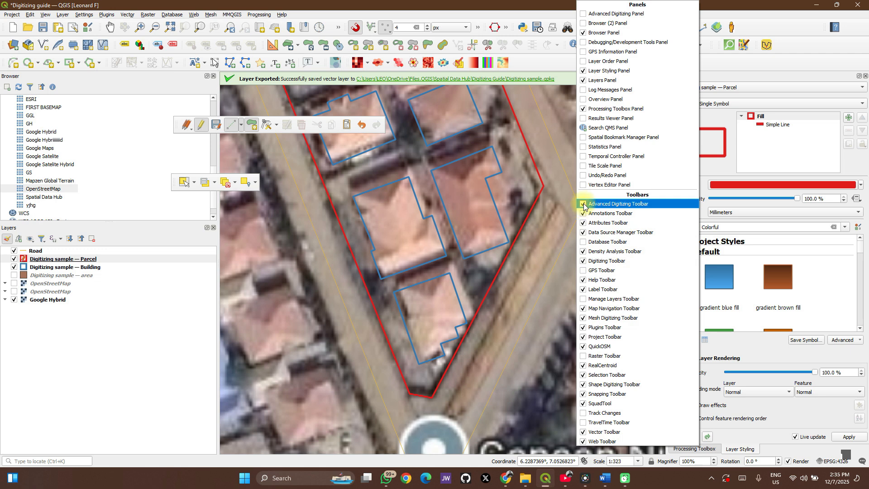
click(545, 63)
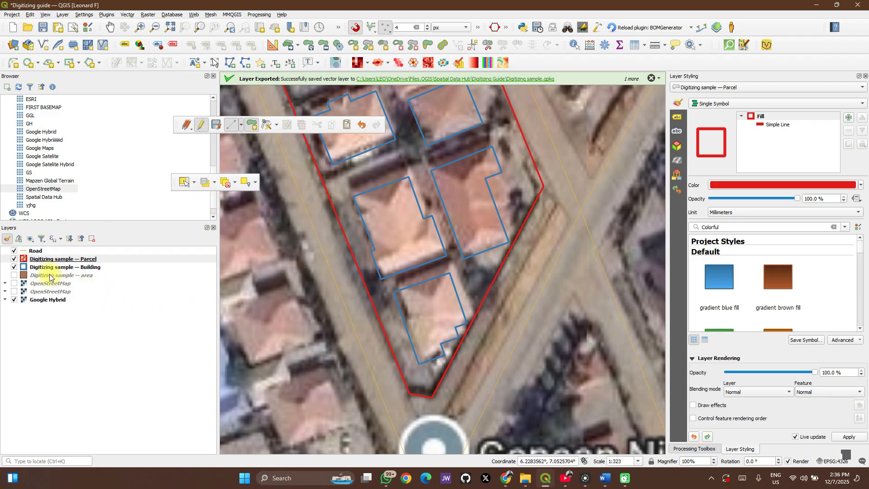
- Select the large block polygon on the Parcel layer using Select Feature(s)
click(48, 251)
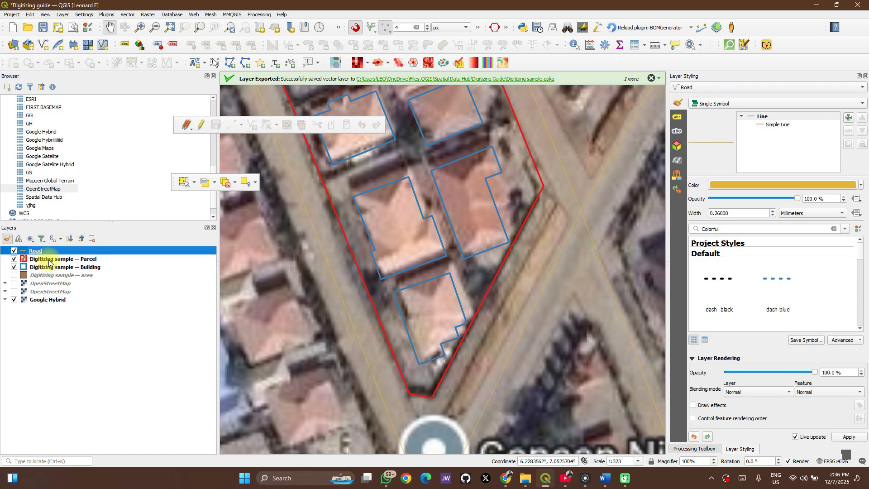
click(49, 266)
click(49, 260)
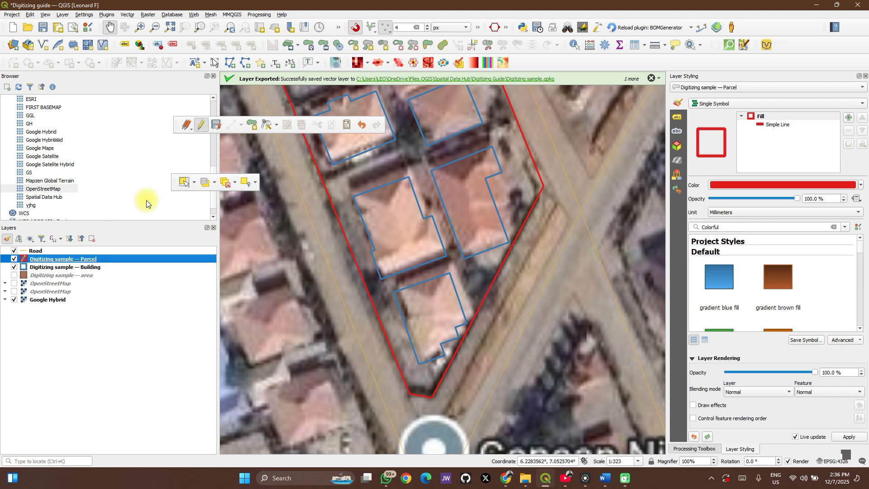
click(183, 182)
click(477, 189)
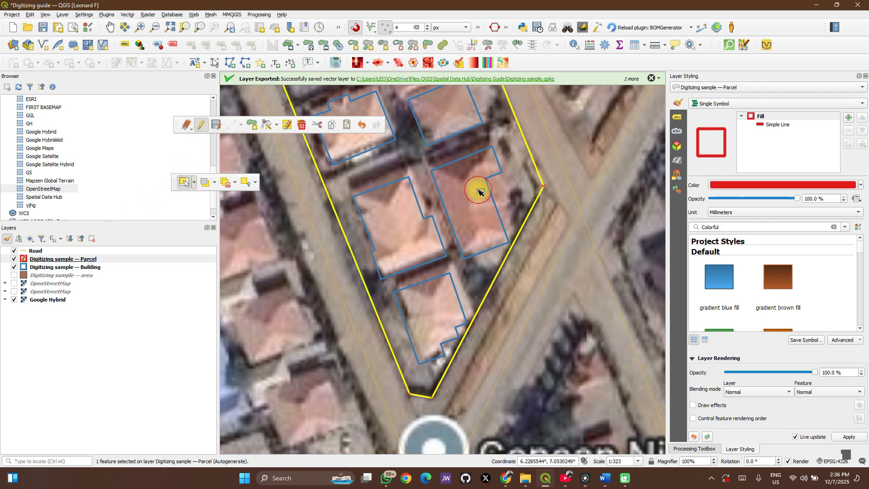
right_click(604, 65)
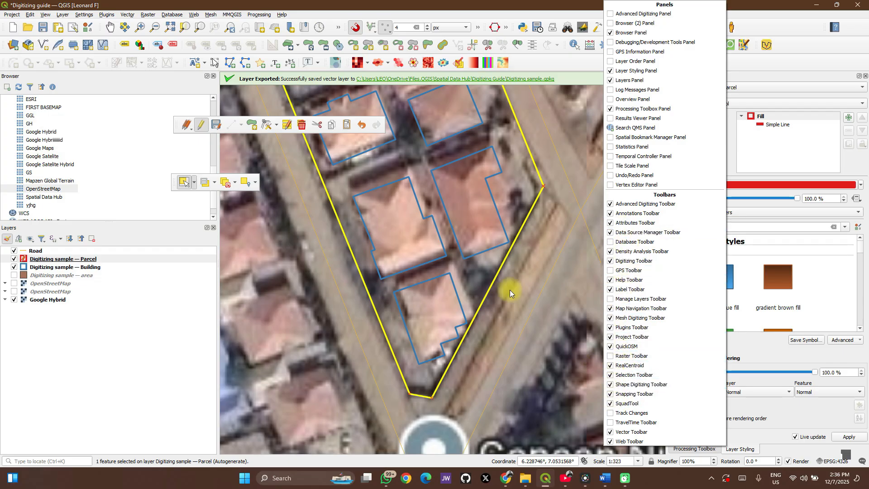
click(402, 198)
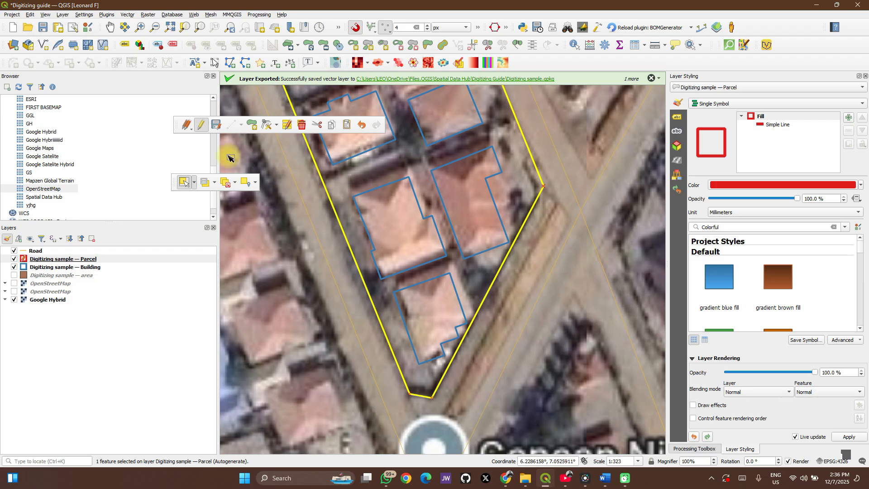
click(194, 183)
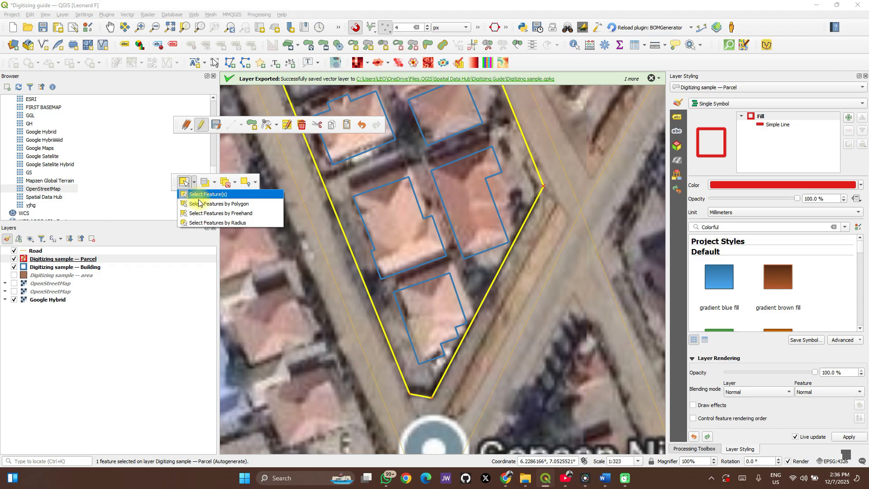
click(228, 195)
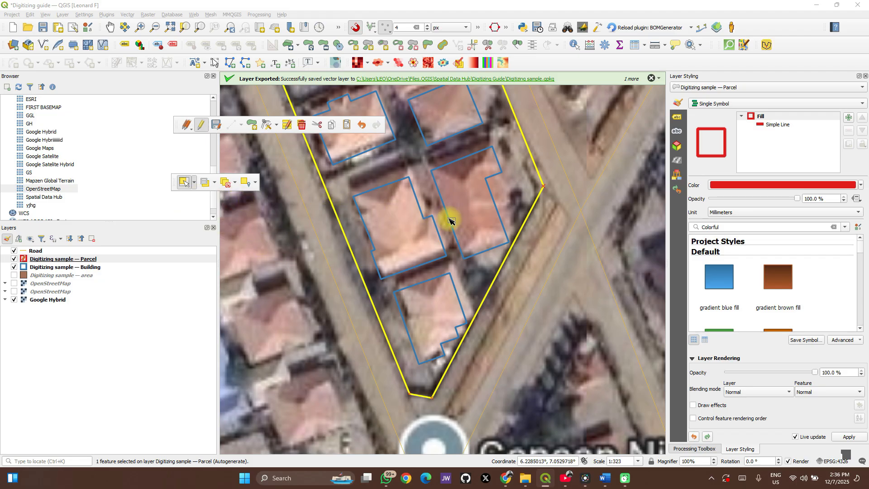
- Split the selected block parcel with Split Features along the boundary walls around the southeastern corner building
click(490, 46)
drag(469, 169, 467, 202)
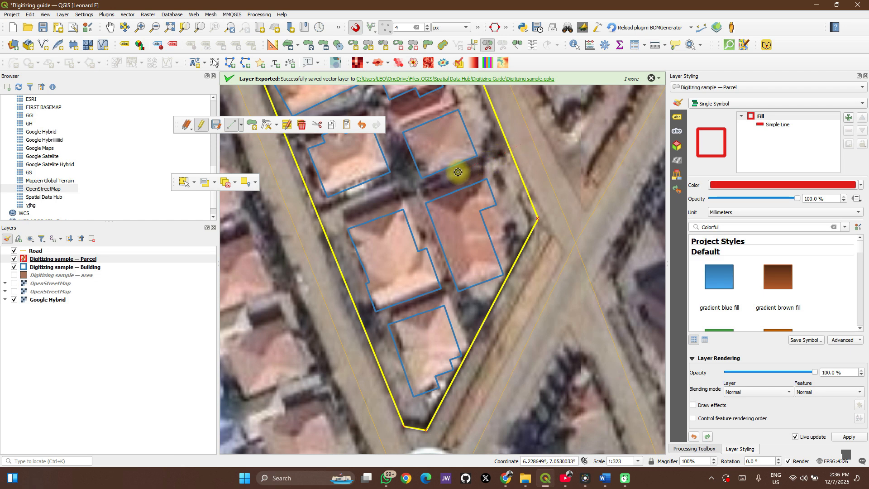
click(416, 189)
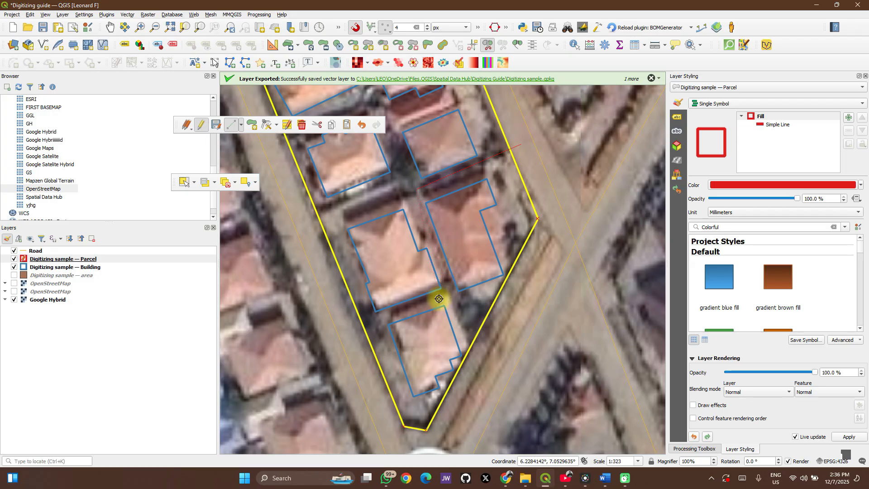
right_click(482, 360)
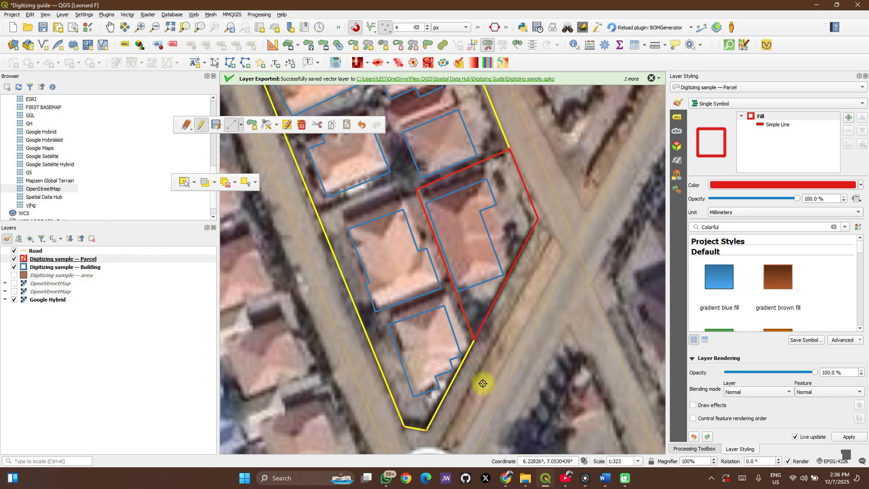
- Split the southernmost building's plot off the rest of the block parcel along the wall on its northern side
right_click(470, 271)
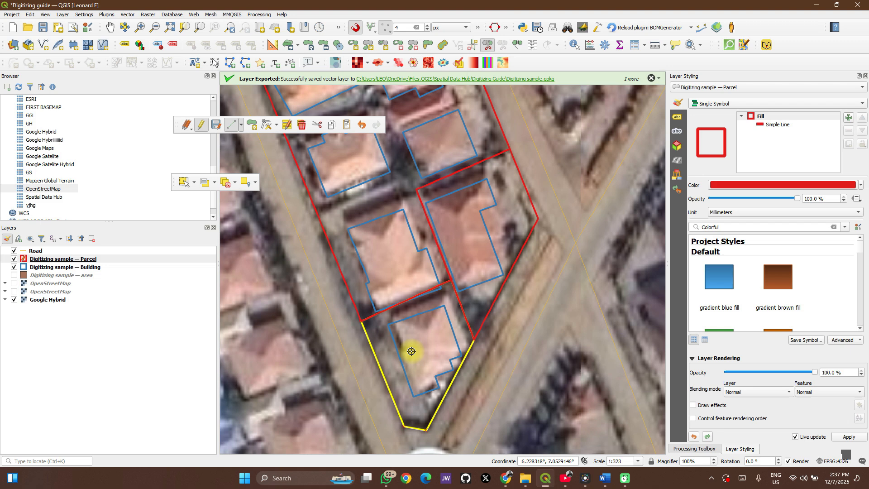
drag(443, 303, 453, 368)
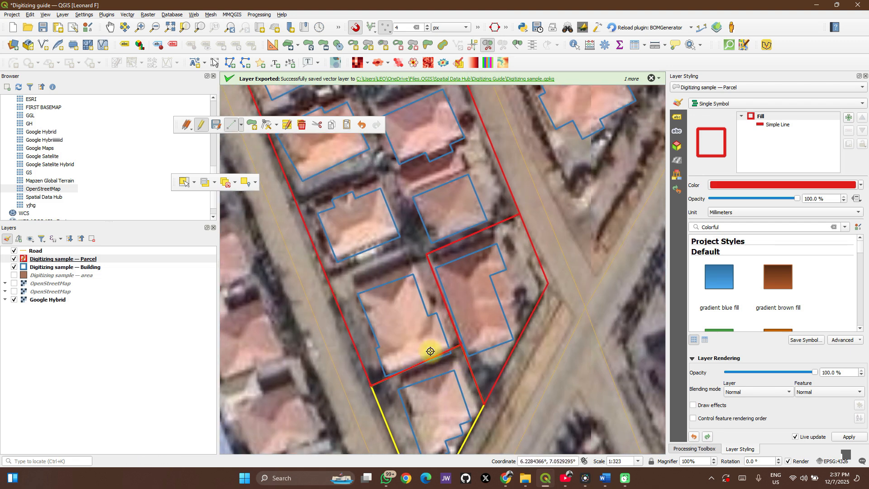
drag(450, 355, 441, 295)
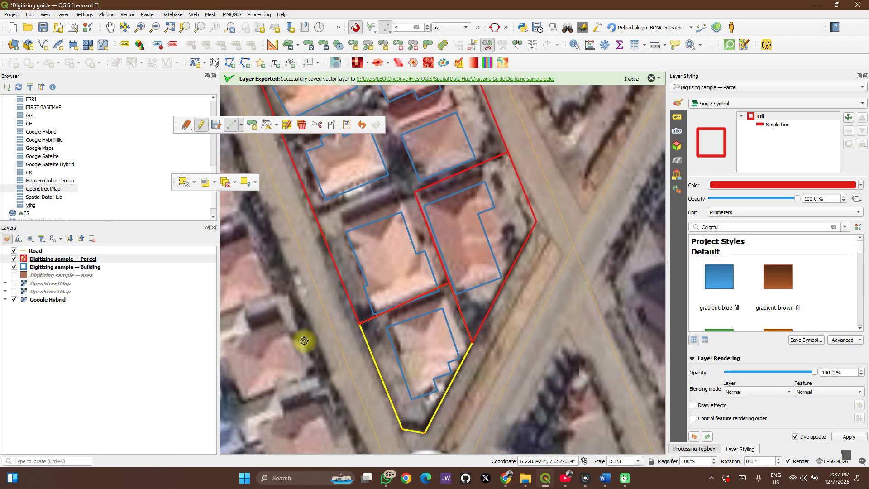
- Undo the last two parcel splits and re-split the southeastern corner building's plot, adding a vertex at the wall junction beside it
click(363, 130)
click(363, 129)
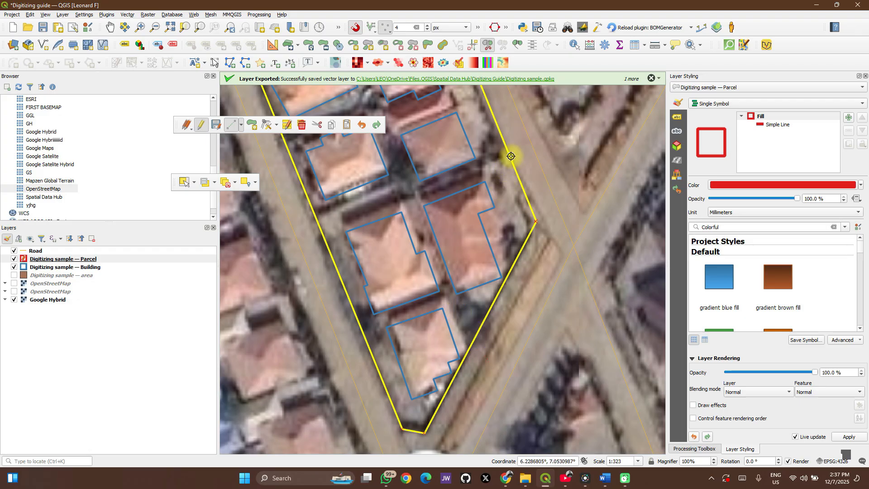
click(413, 193)
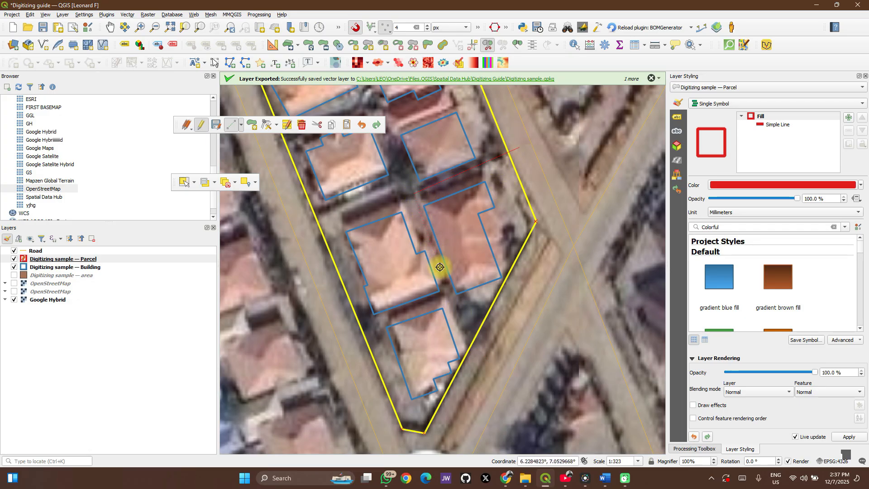
scroll(404, 312, up, 1)
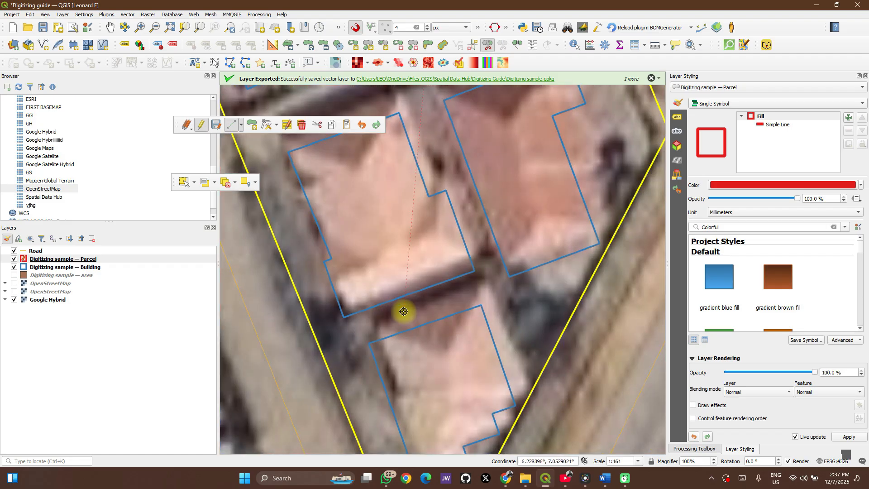
click(490, 254)
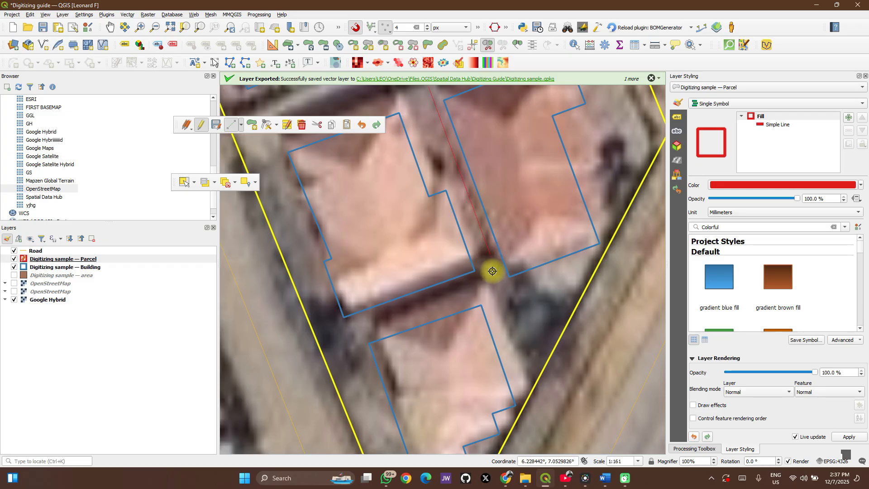
right_click(558, 398)
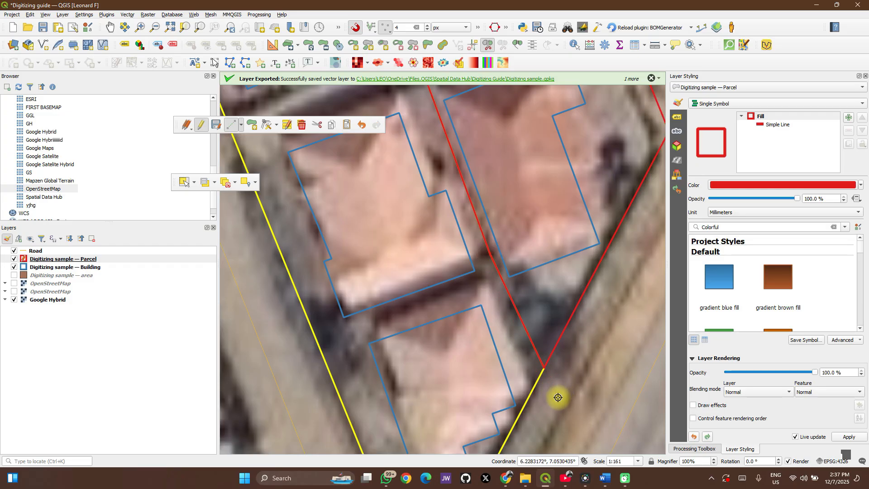
- Split the southernmost building's plot off the block, starting from the junction vertex on the corner plot's boundary
drag(501, 301, 559, 232)
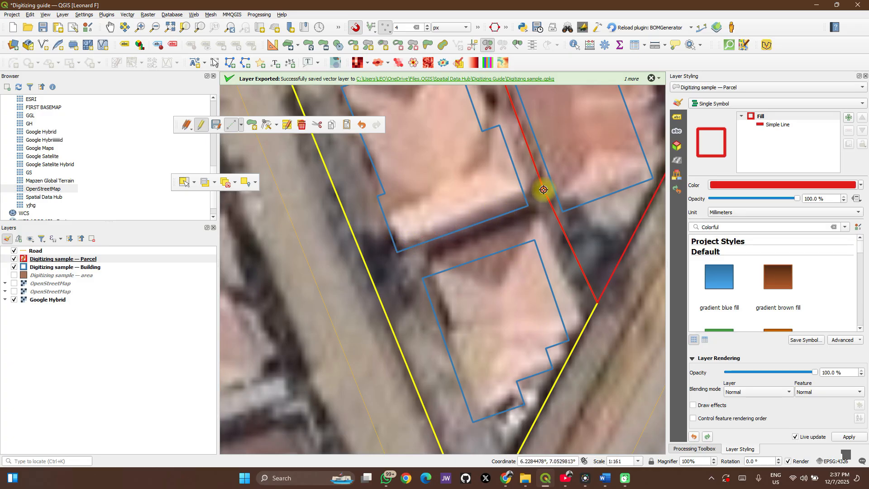
scroll(543, 189, up, 1)
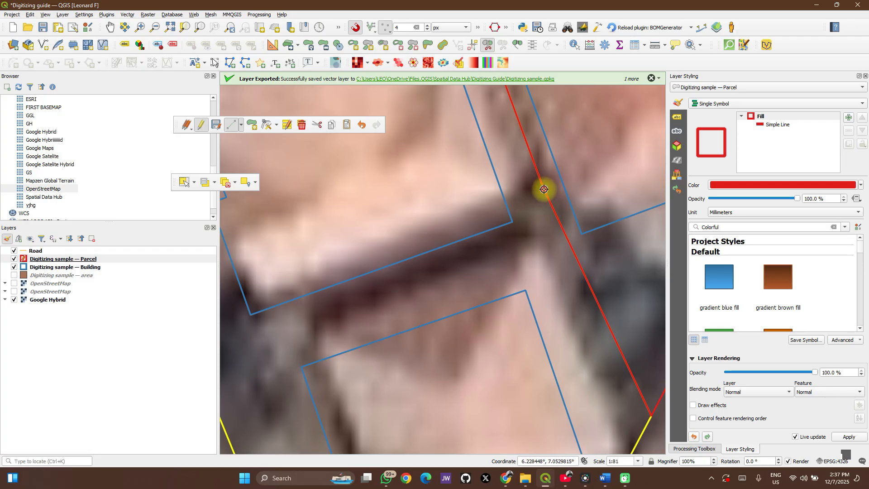
scroll(544, 190, down, 1)
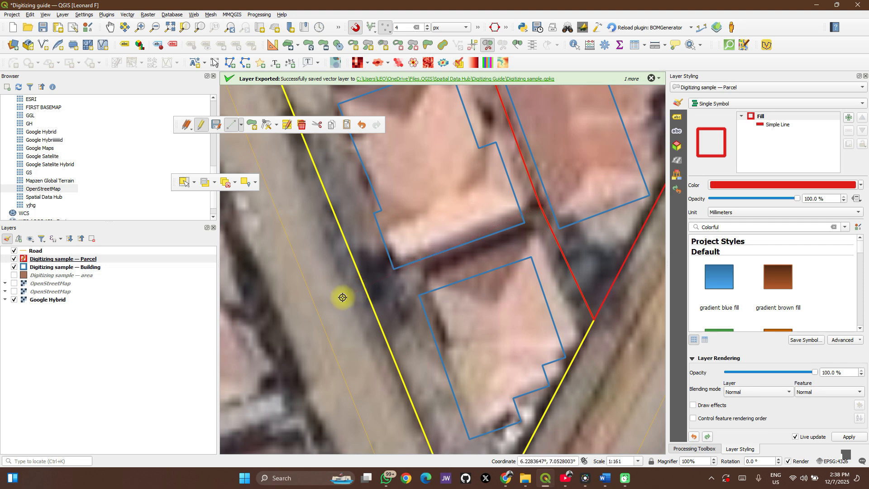
scroll(358, 295, down, 2)
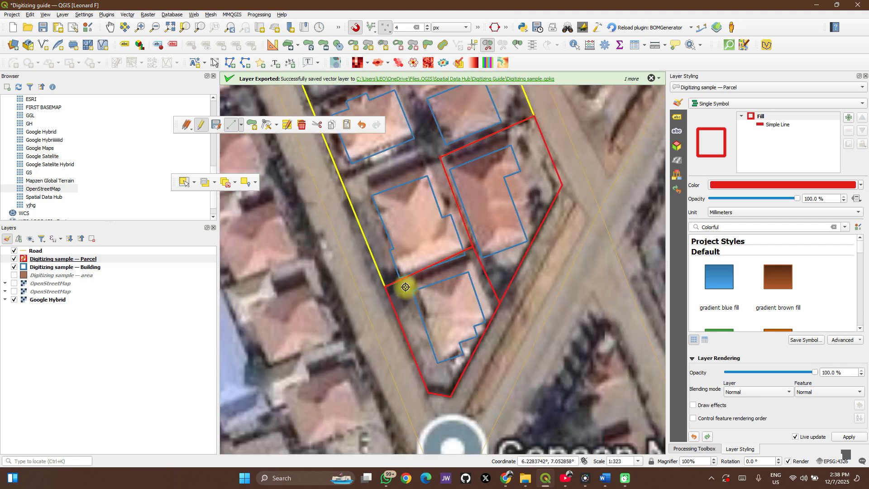
scroll(430, 210, up, 2)
scroll(431, 208, down, 2)
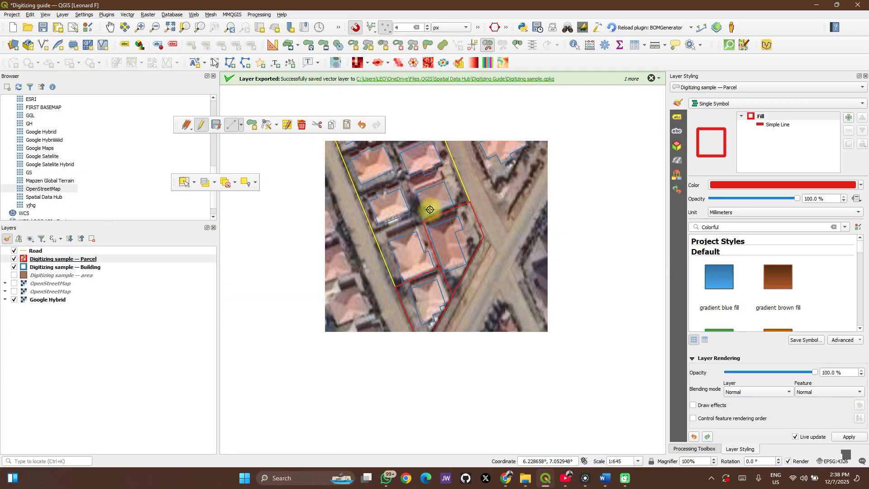
- Split off the two western plots directly north of the southernmost plot along their dividing walls
scroll(428, 210, up, 1)
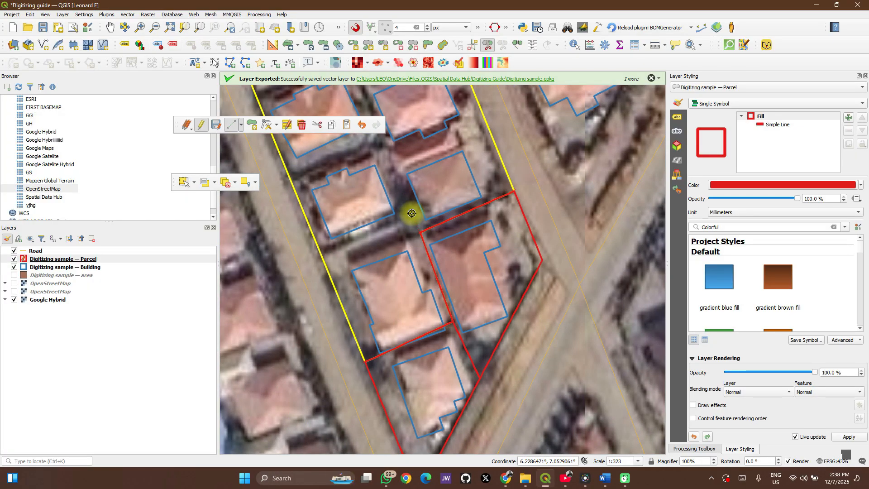
click(320, 249)
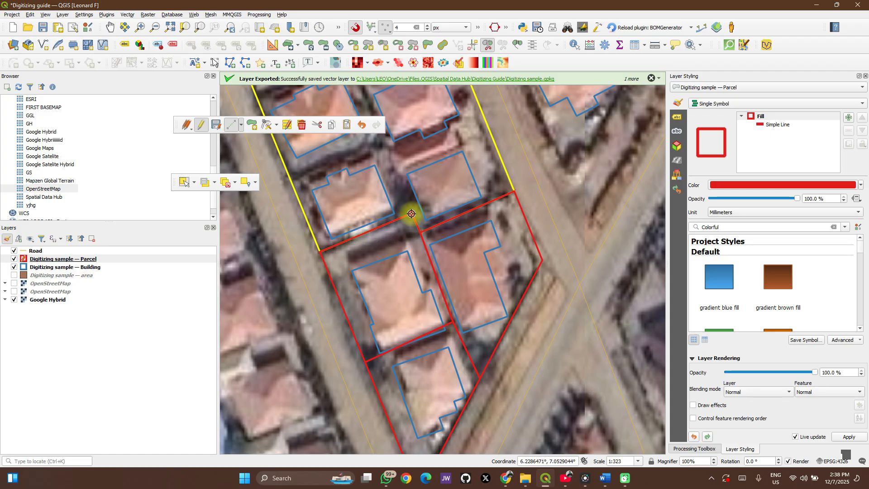
drag(397, 165, 448, 246)
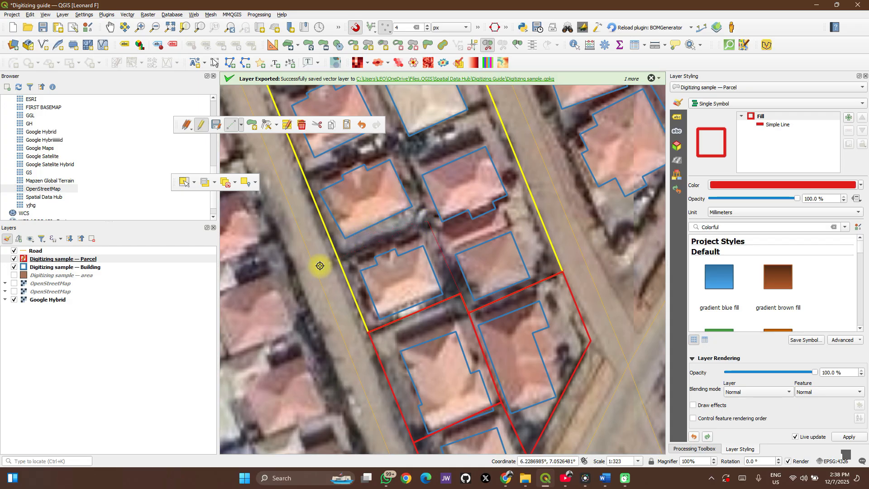
click(338, 259)
right_click(338, 258)
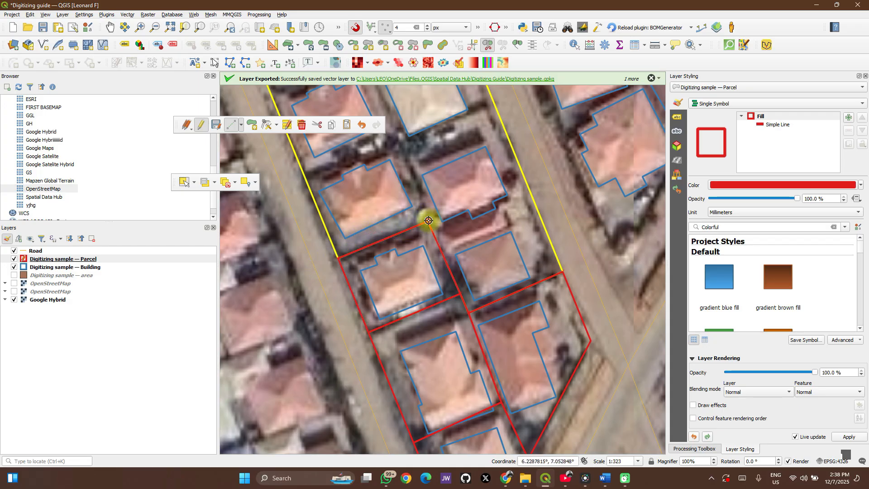
- Split off the third western plot, then cut the remaining block from that plot's northeastern corner across to the eastern road
click(398, 143)
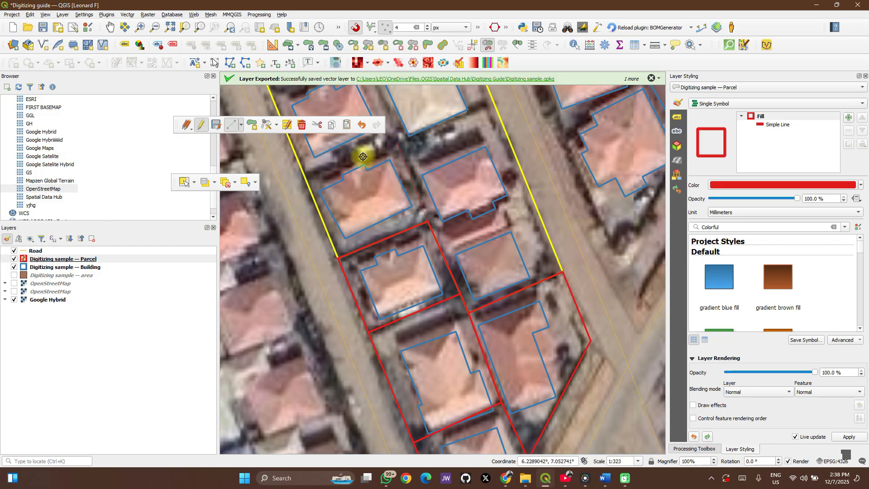
click(295, 183)
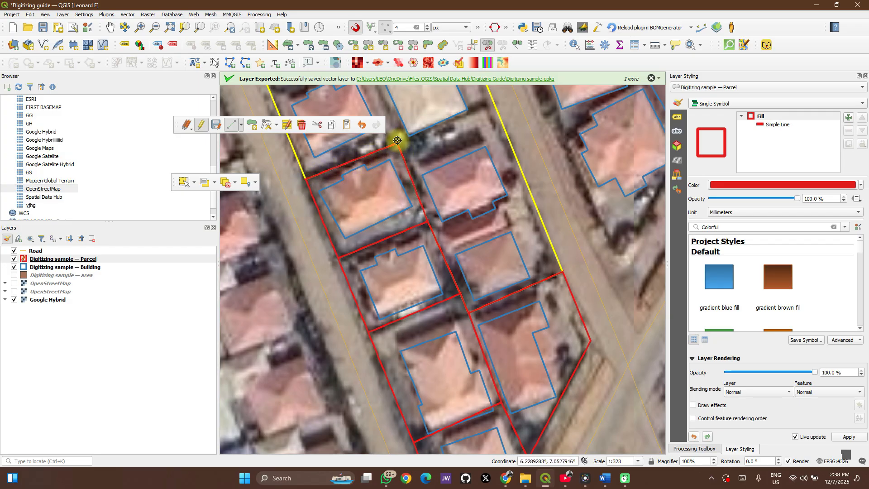
right_click(396, 142)
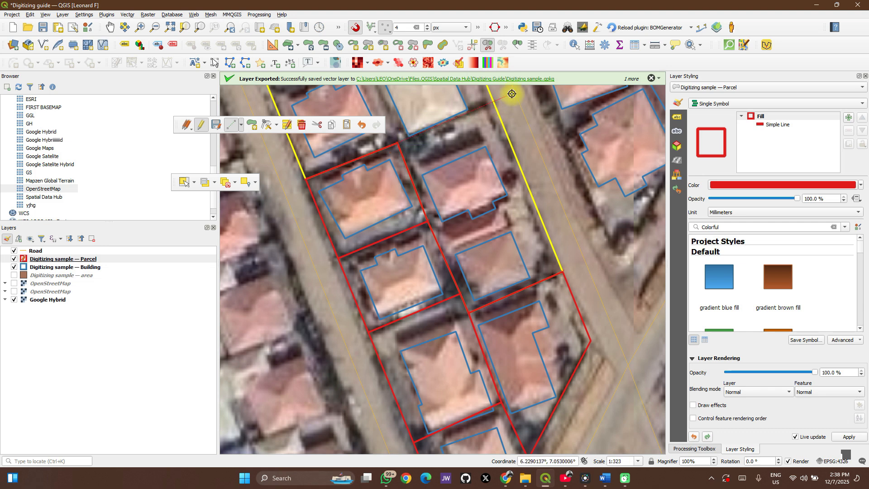
scroll(528, 229, down, 2)
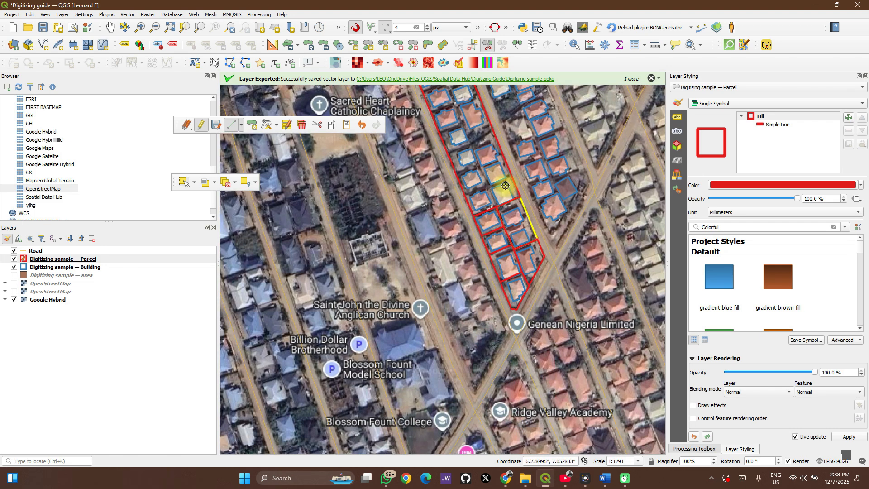
- Set the Road layer's line width to 0.86 millimetres
drag(505, 186, 517, 275)
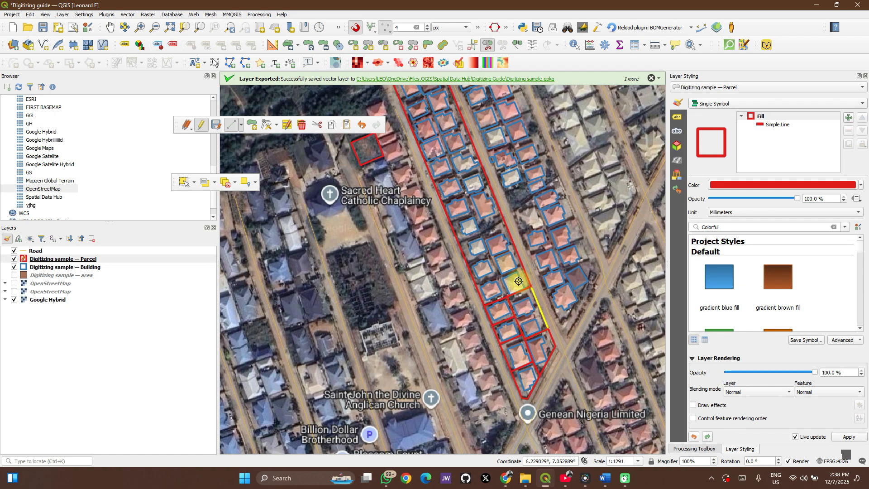
drag(439, 272, 426, 198)
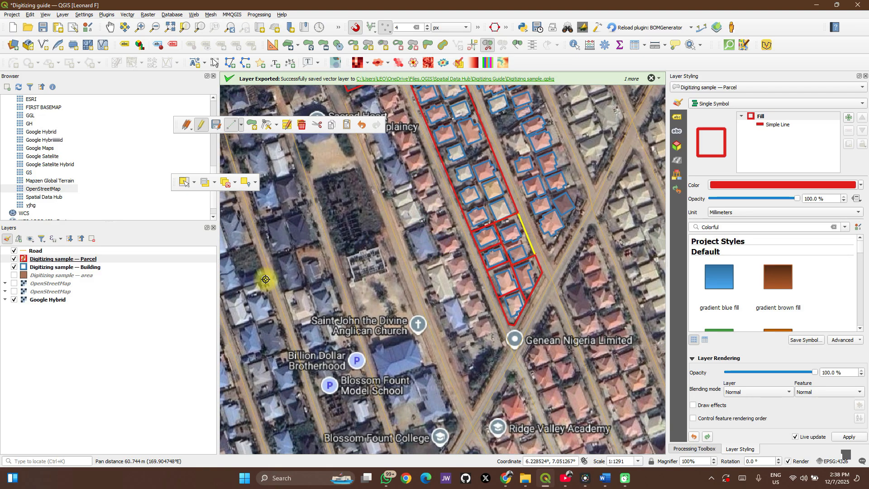
click(36, 251)
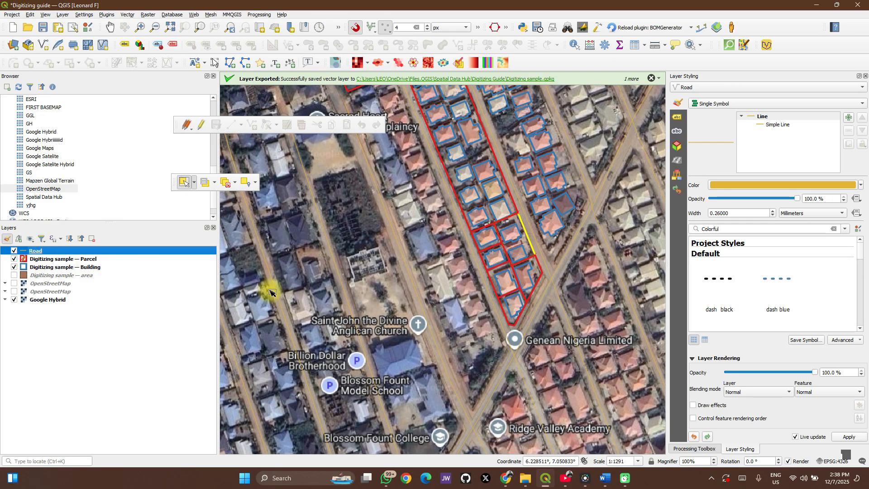
click(772, 211)
click(772, 211)
click(773, 211)
click(773, 211)
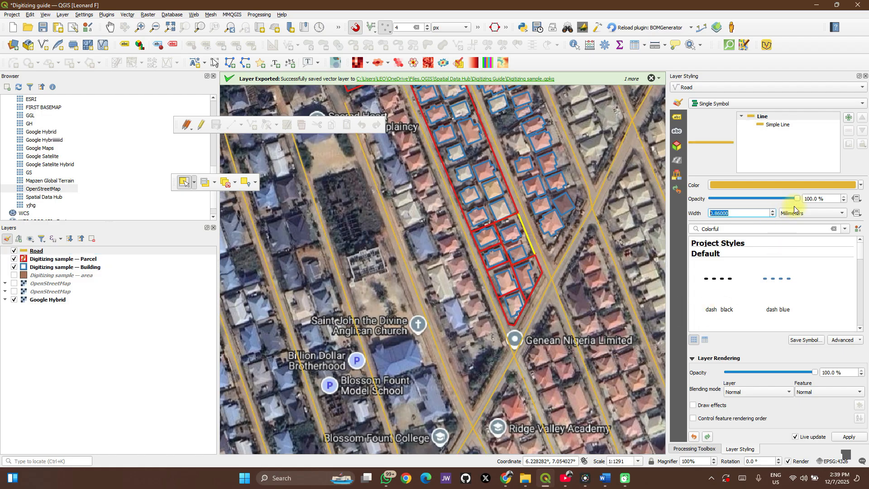
- Change the Road layer's line color to a bright magenta using the color wheel
click(861, 183)
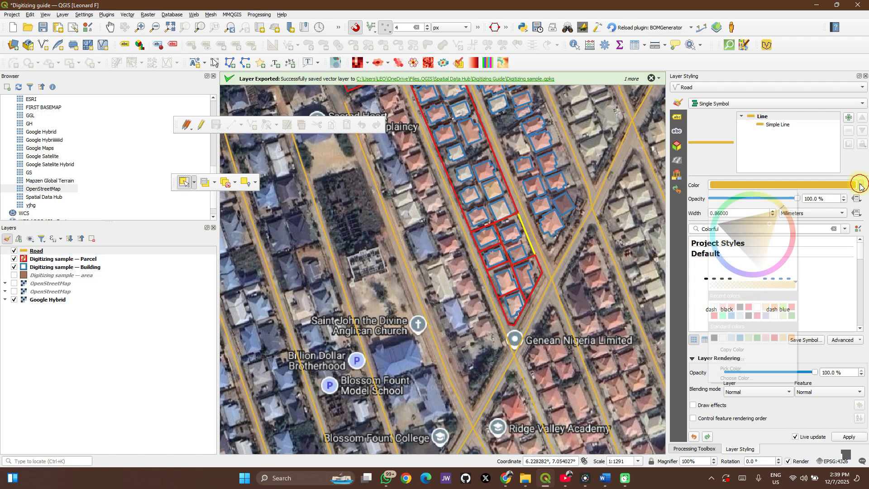
click(789, 248)
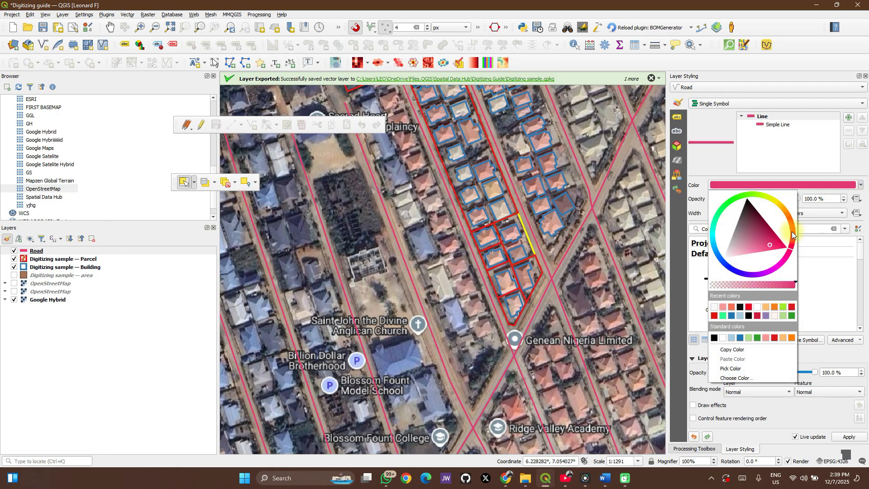
click(767, 235)
click(755, 219)
click(784, 262)
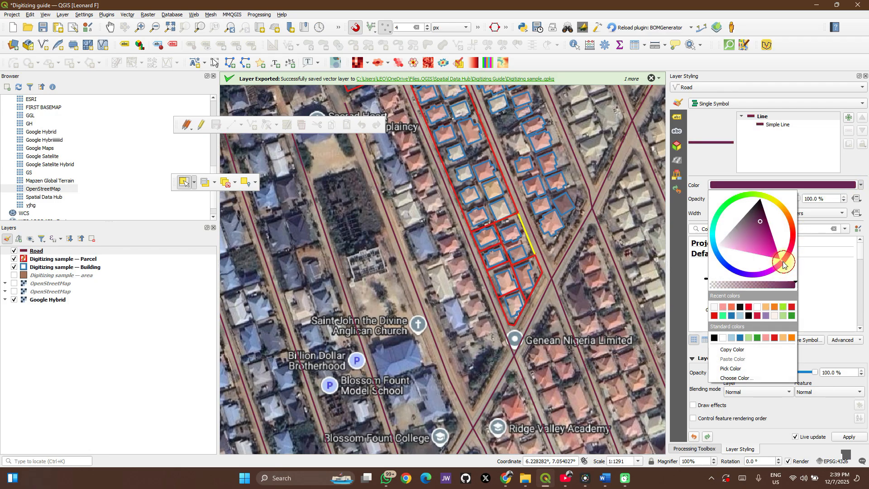
click(771, 253)
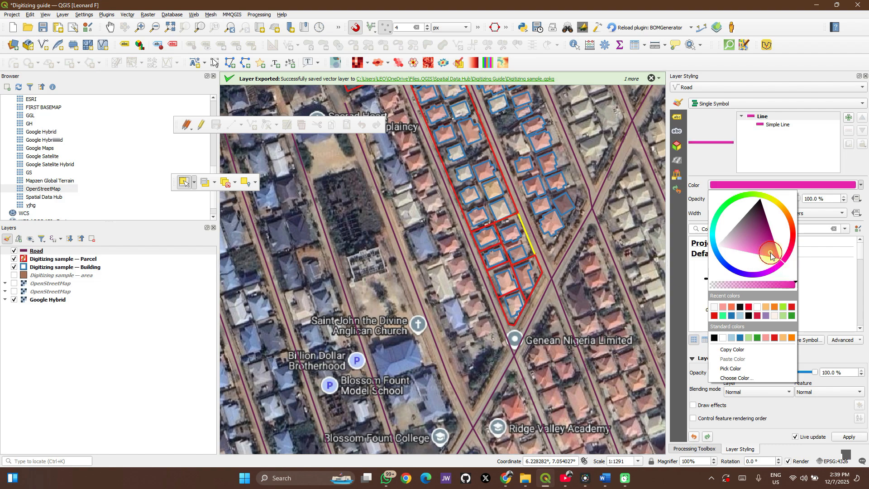
click(667, 302)
- Enable editing on the Road layer and activate the Vertex Tool for all layers
scroll(549, 298, down, 2)
scroll(549, 298, up, 2)
scroll(548, 298, down, 1)
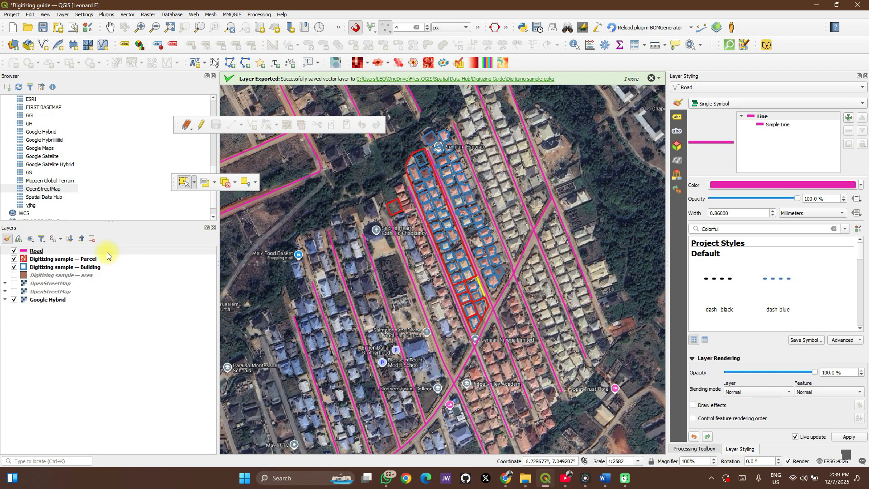
click(201, 126)
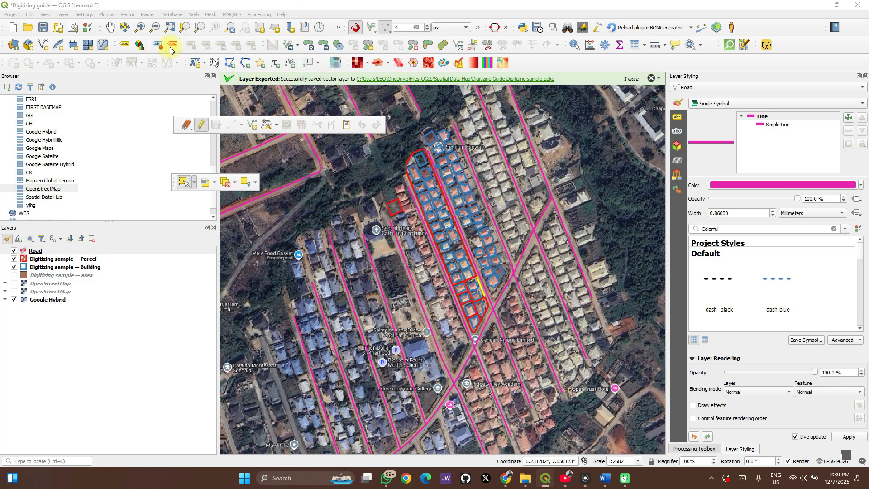
click(267, 125)
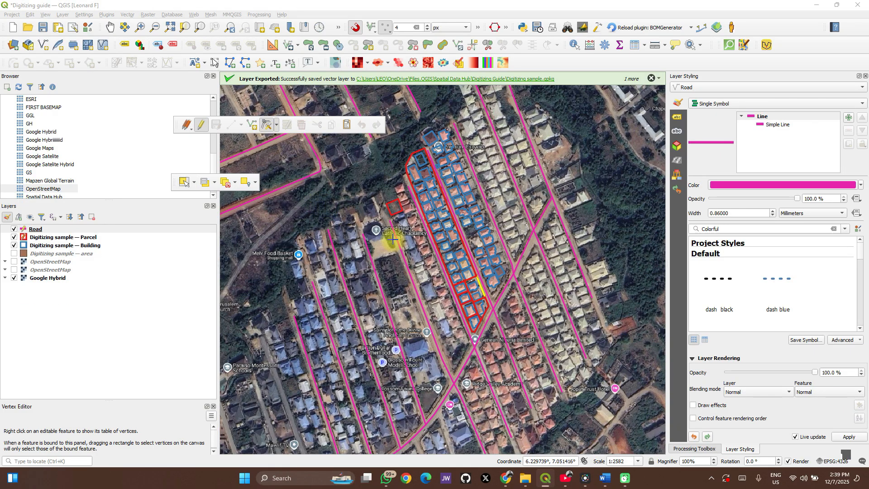
- Move the northeastern corner of the isolated parcel near Sacred Heart Catholic Chaplaincy slightly southwest, onto the plot's visible boundary
scroll(473, 309, up, 2)
scroll(426, 183, down, 1)
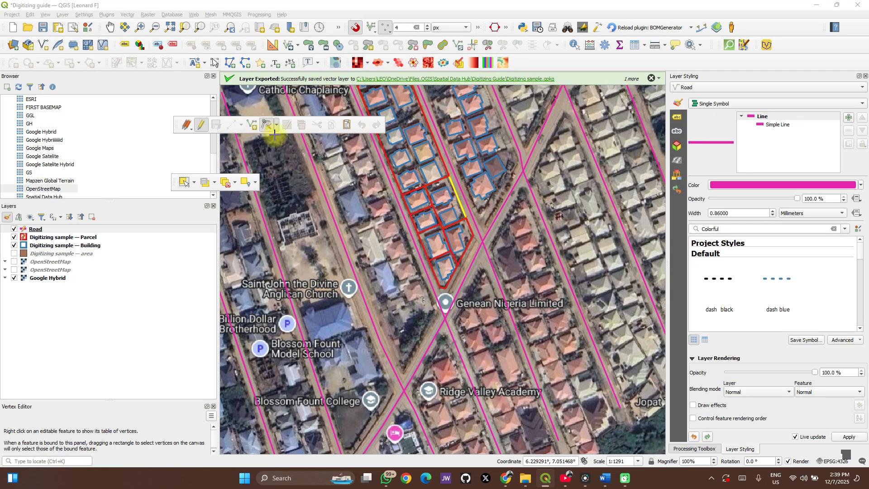
drag(370, 181, 382, 291)
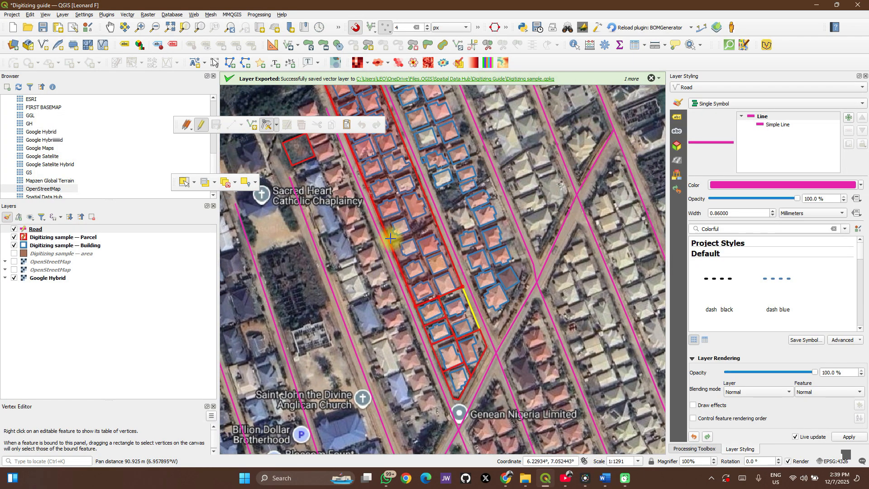
drag(378, 205, 412, 277)
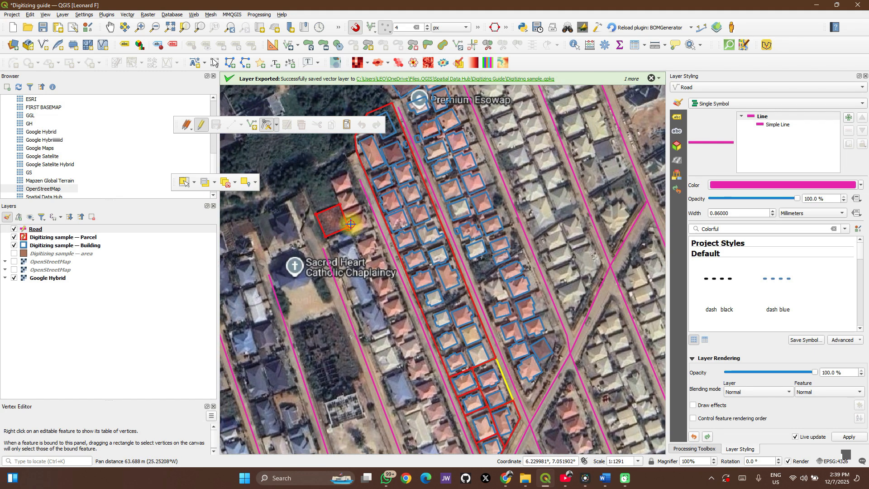
scroll(339, 221, up, 3)
scroll(338, 221, down, 2)
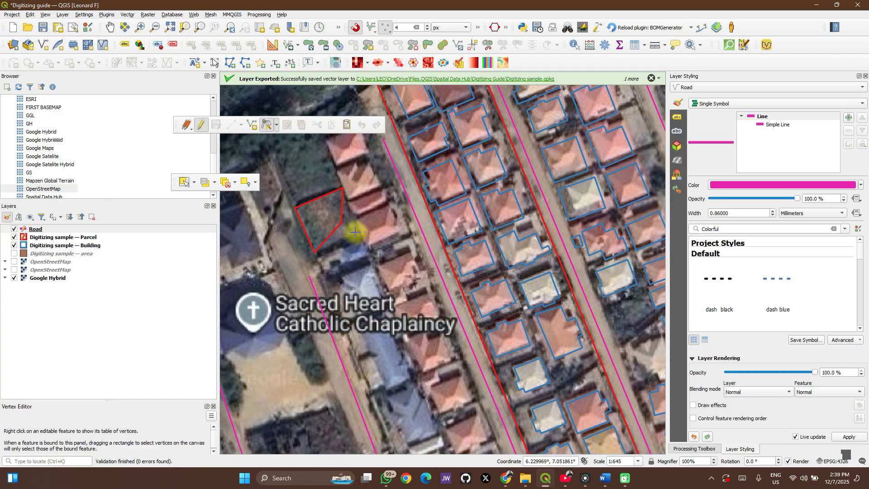
scroll(343, 183, up, 1)
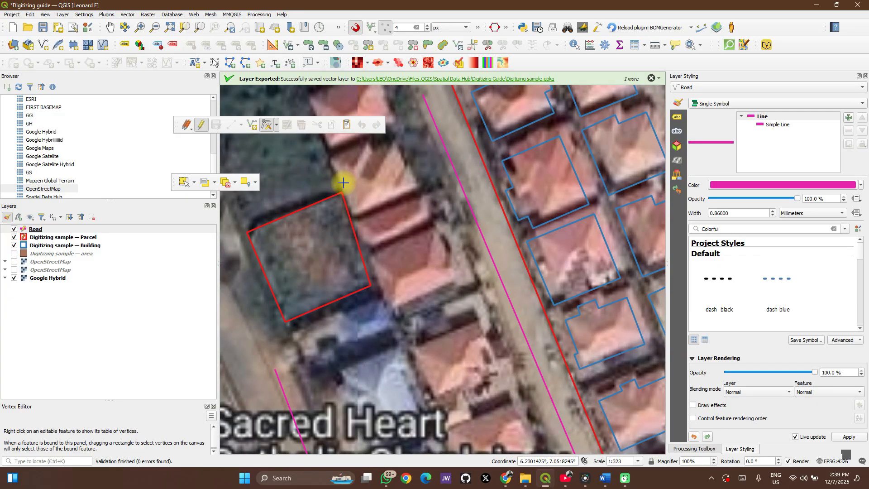
scroll(343, 183, up, 1)
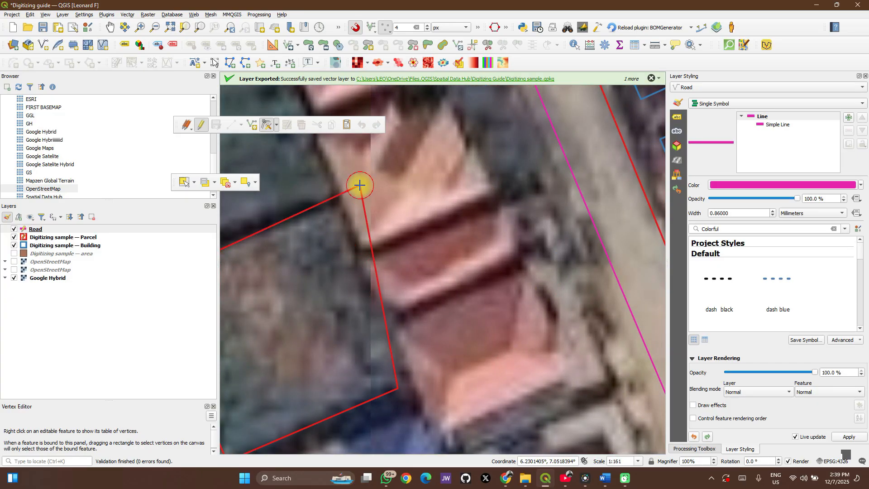
drag(362, 185, 336, 203)
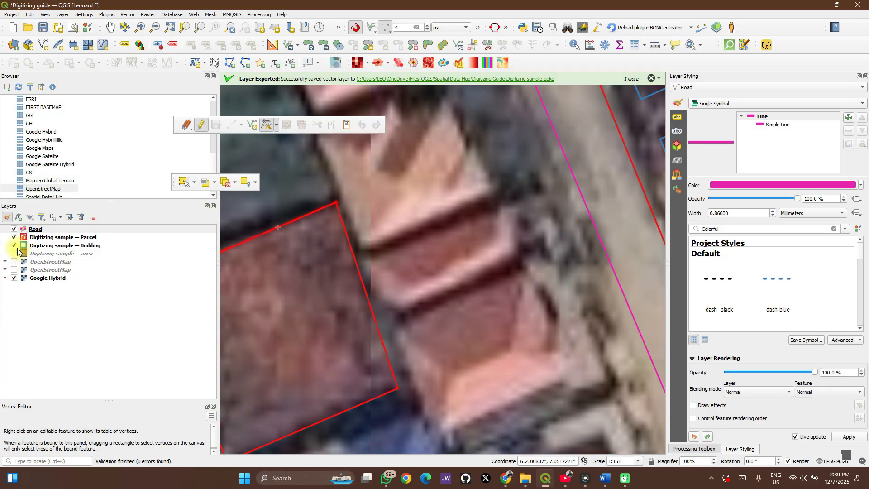
- Enable editing on the Digitizing sample — Building layer and activate the Vertex Tool for all layers at the block's southern tip
scroll(438, 266, down, 2)
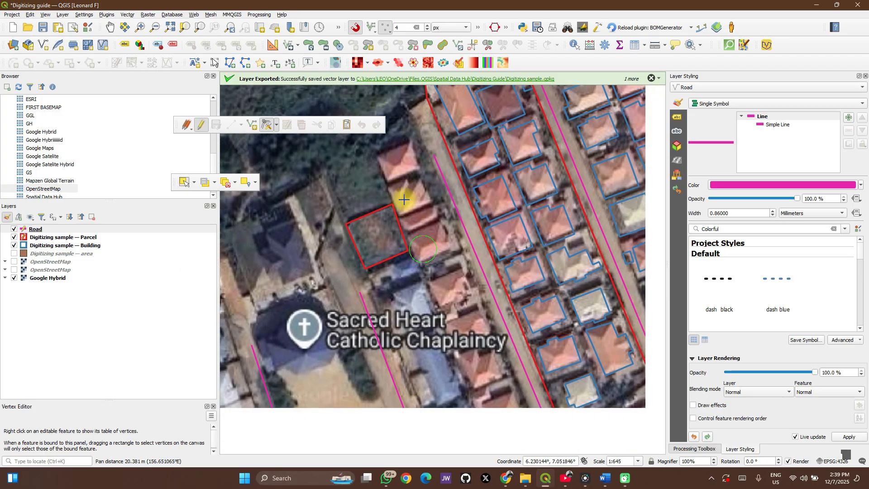
scroll(430, 249, down, 1)
drag(535, 411, 421, 204)
scroll(447, 245, up, 1)
scroll(448, 245, up, 2)
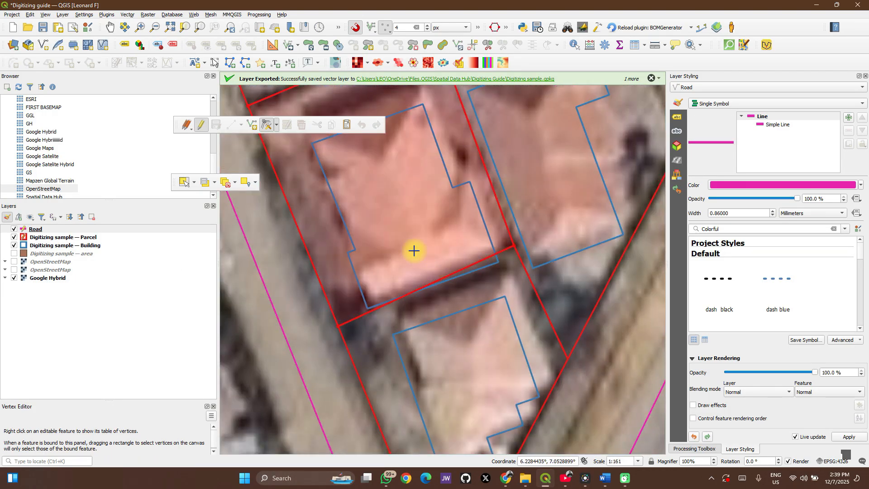
scroll(374, 246, down, 1)
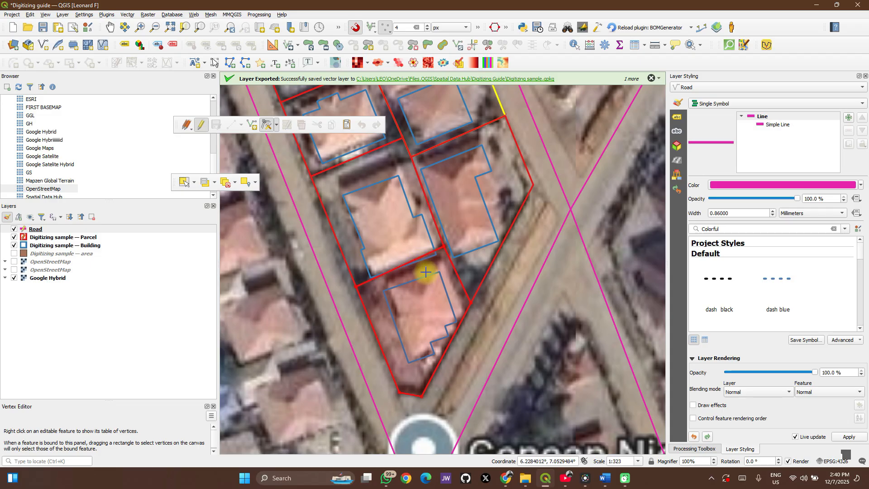
scroll(423, 273, up, 2)
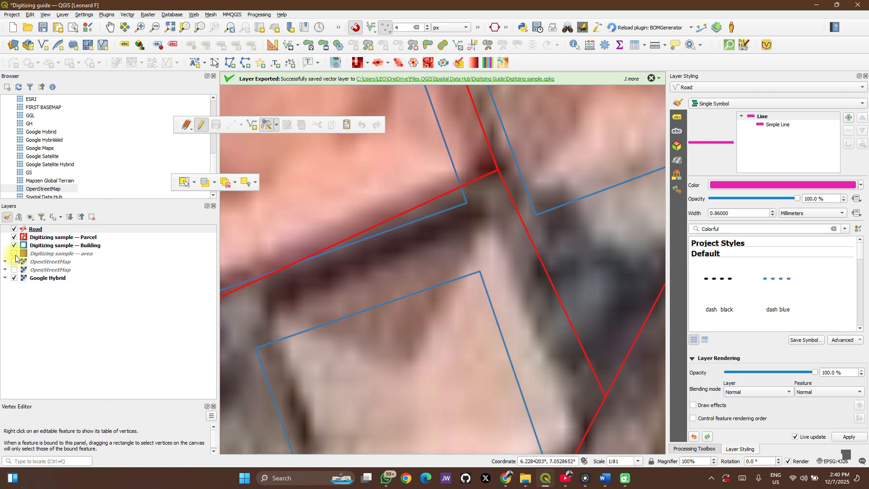
click(39, 247)
click(199, 128)
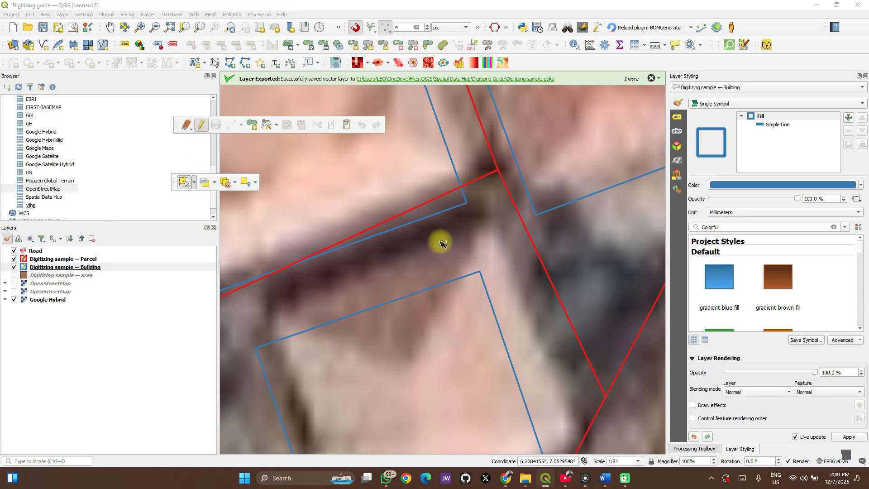
click(268, 126)
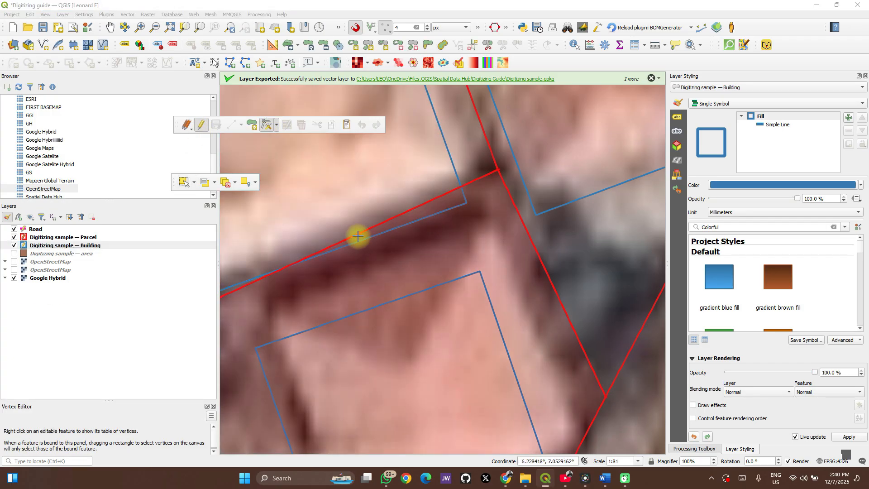
- Move the southern edge of the building just north of the southernmost plot inward, inside its parcel boundary
scroll(417, 222, down, 2)
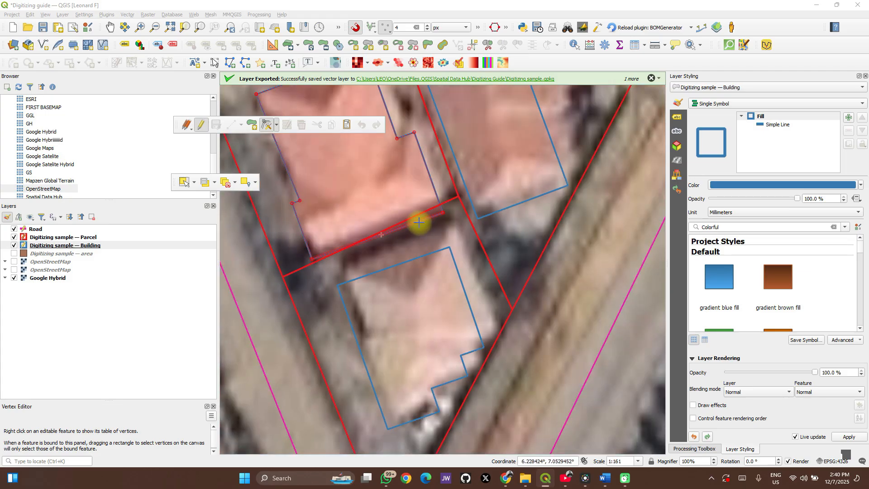
drag(417, 223, 460, 254)
scroll(481, 234, up, 1)
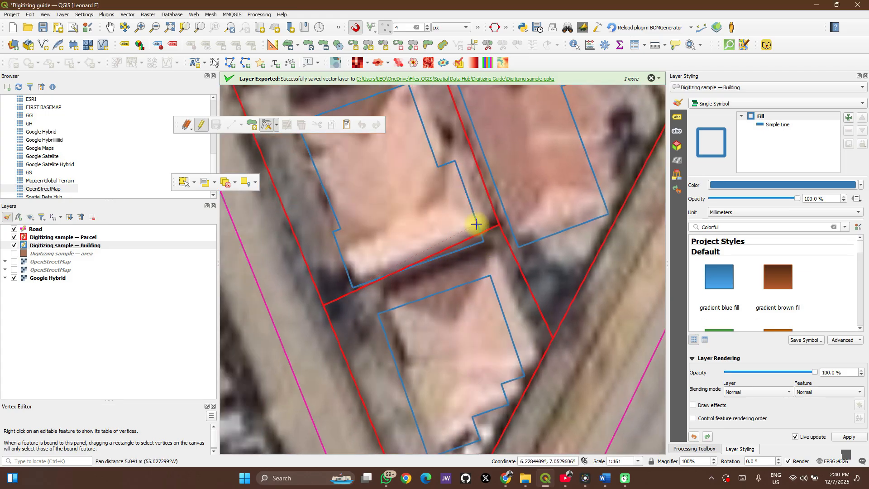
click(477, 224)
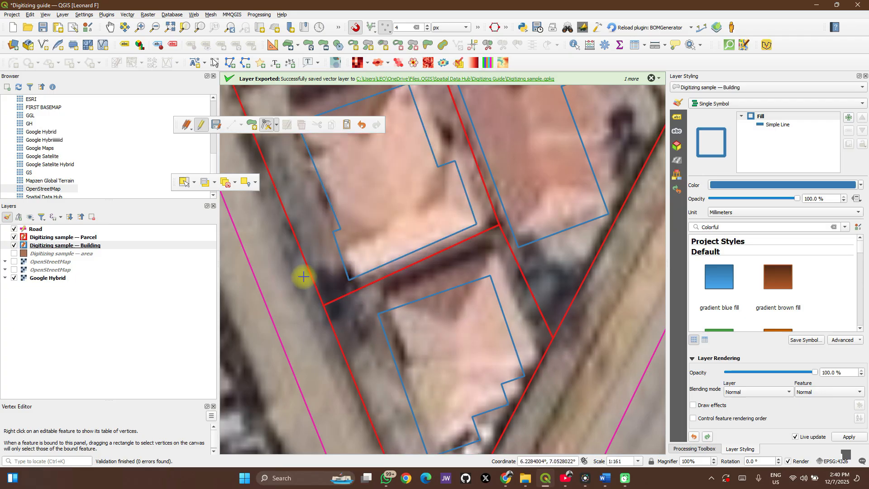
- Switch the Vertex Tool to the current layer only, with the Building layer active
click(276, 126)
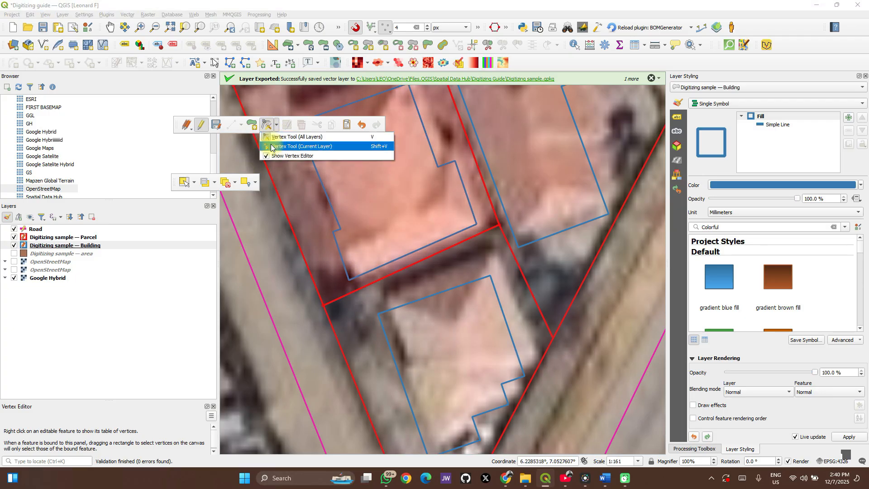
click(272, 146)
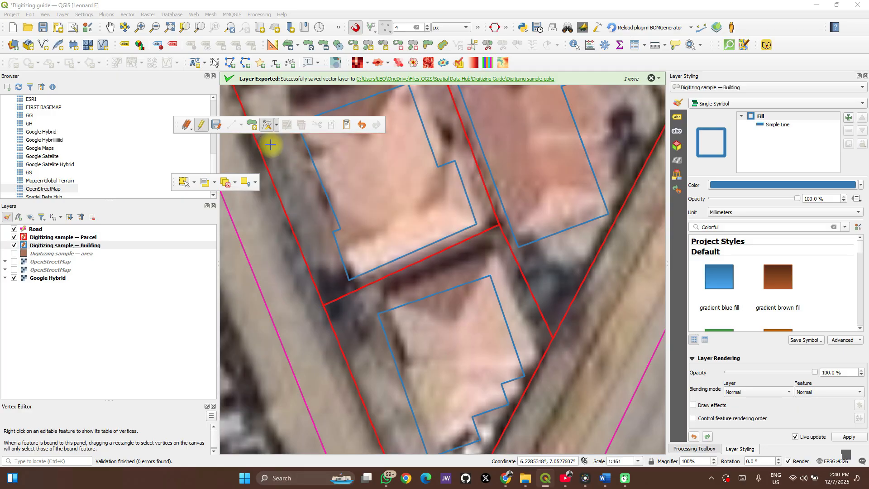
click(63, 245)
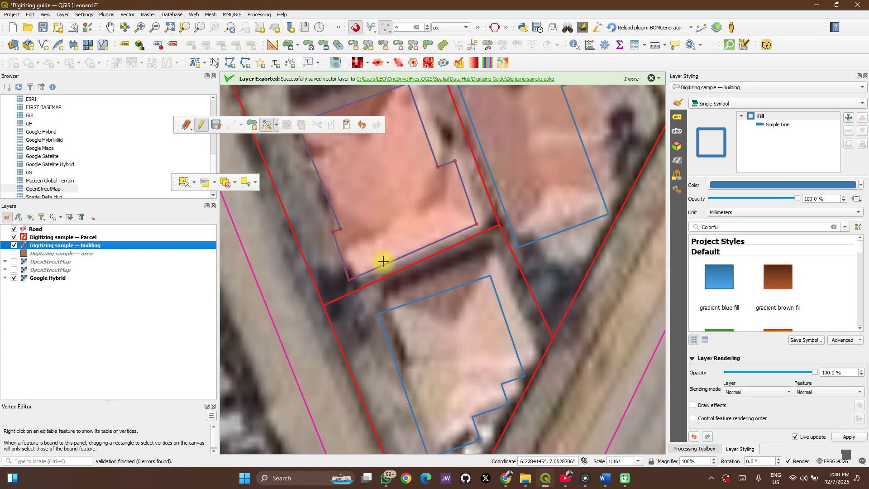
- Add three vertices along that building's southern edge, placing them inward to form an irregular notch
click(412, 251)
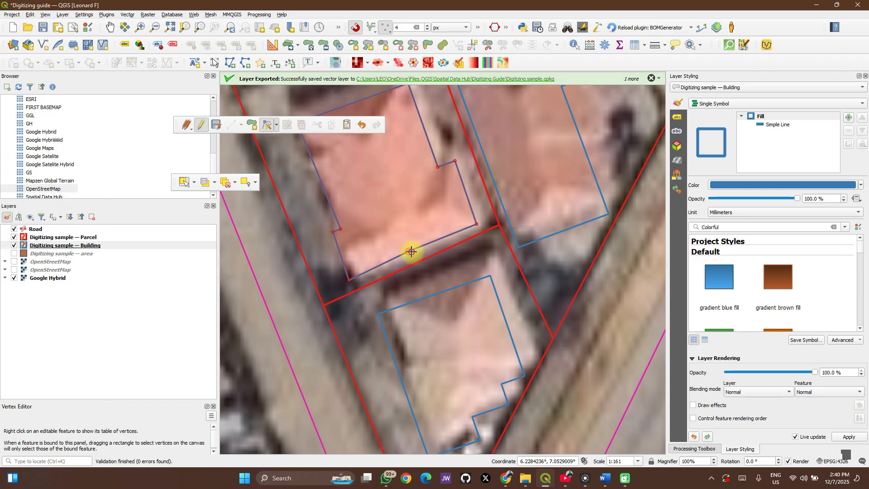
click(411, 251)
click(402, 225)
click(441, 225)
click(418, 244)
click(377, 249)
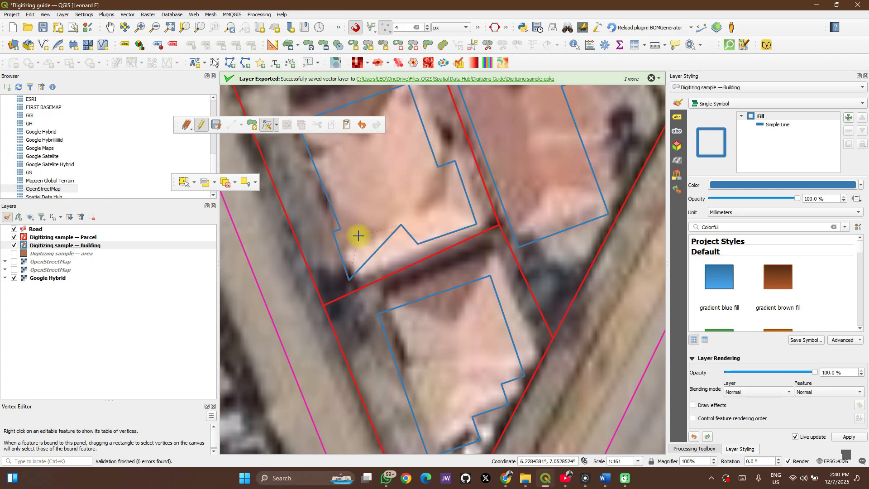
click(354, 236)
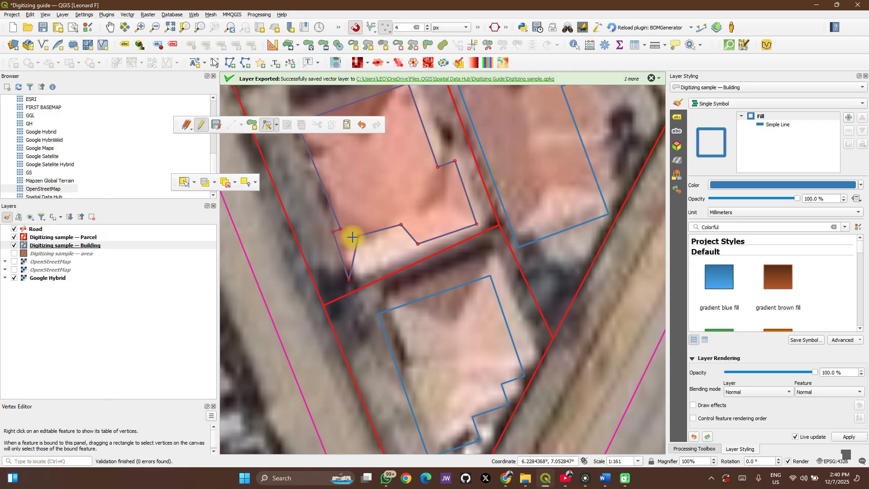
- Move the middle outer vertex on the southernmost building's stepped southeastern side inward and back close to its original position
scroll(355, 238, down, 3)
scroll(413, 334, up, 3)
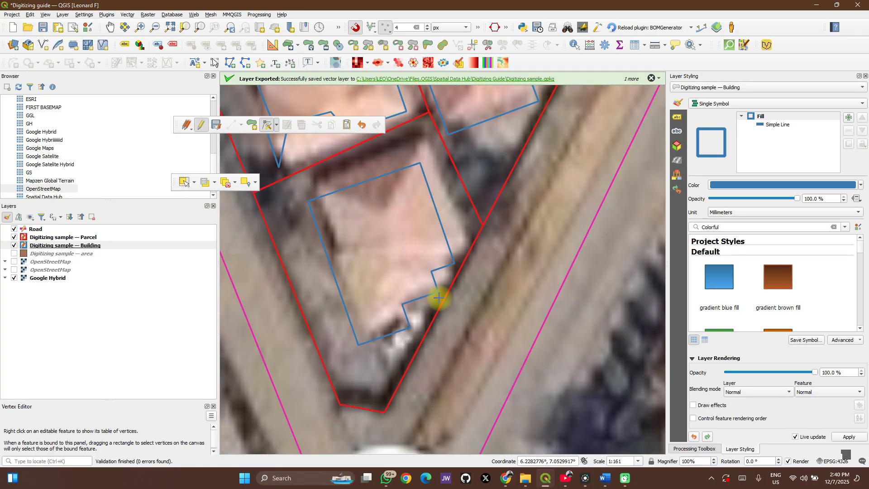
scroll(437, 290, up, 1)
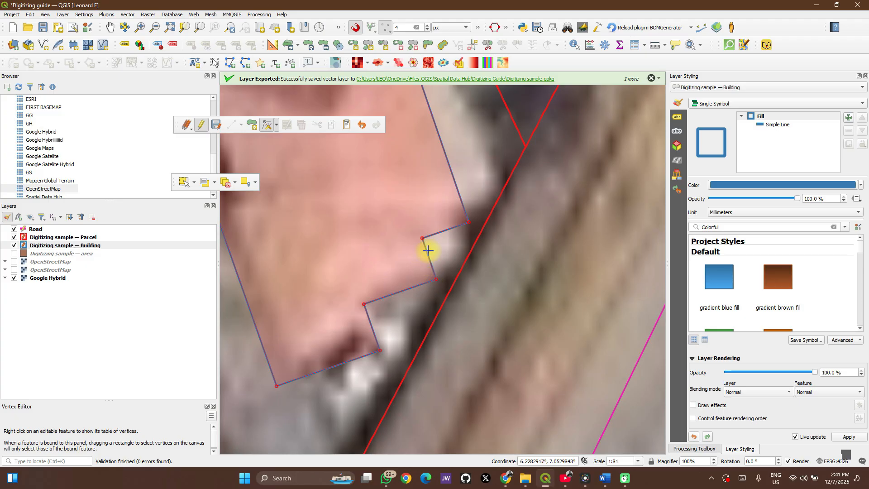
click(433, 280)
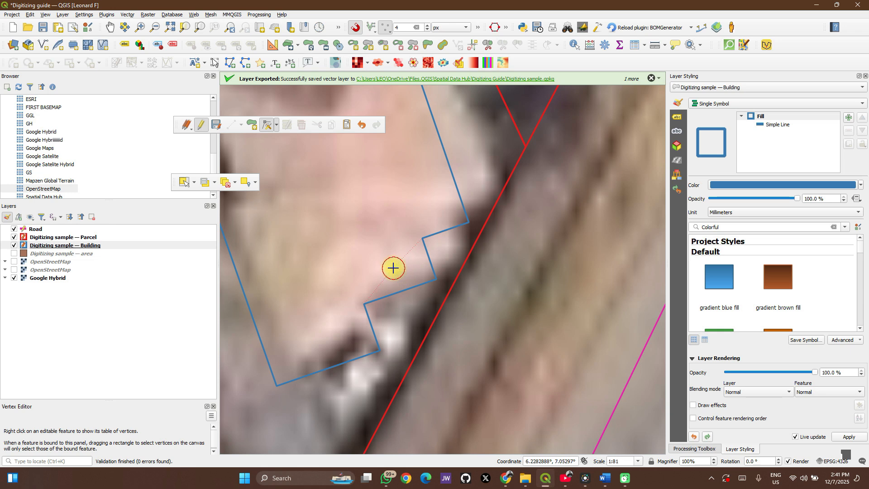
click(394, 268)
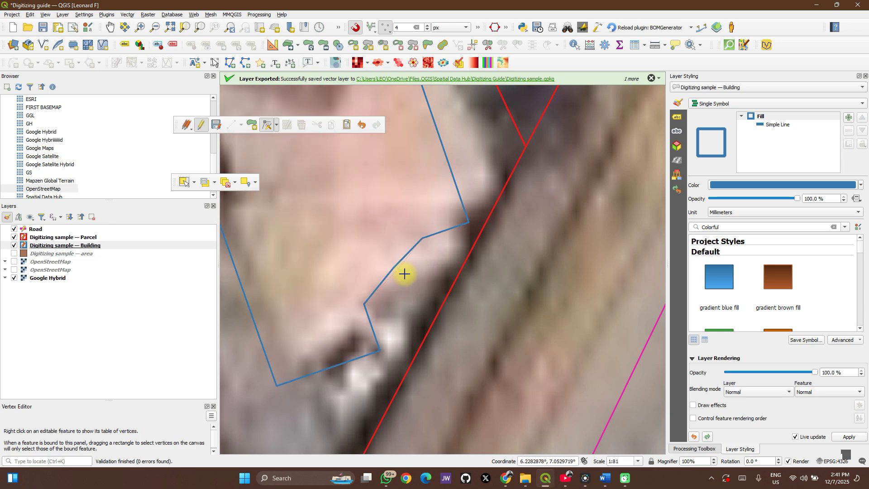
click(399, 272)
click(431, 280)
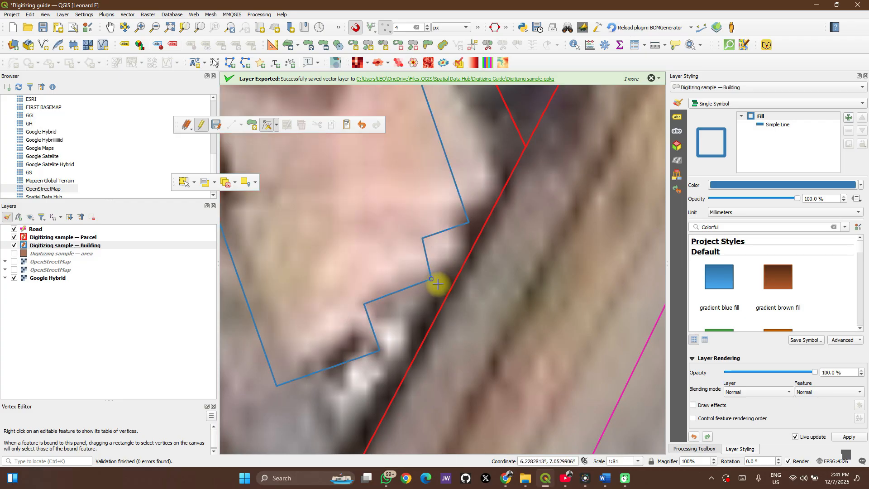
- Delete the three middle vertices of the southernmost building's stepped southeastern side, leaving a straight edge between its outer corners
key(Delete)
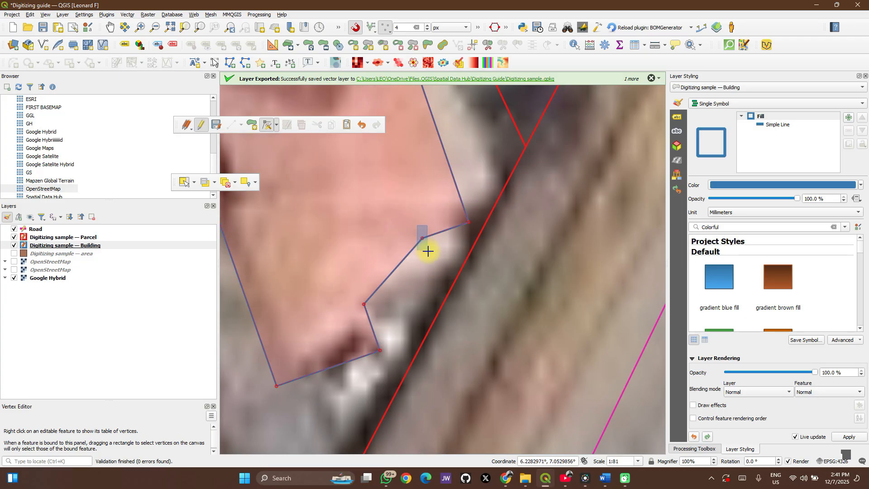
key(Delete)
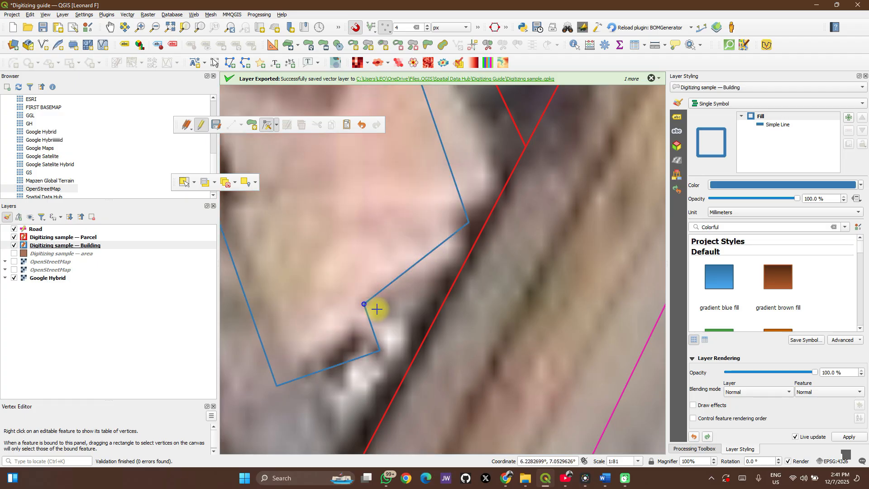
key(Delete)
scroll(394, 275, down, 5)
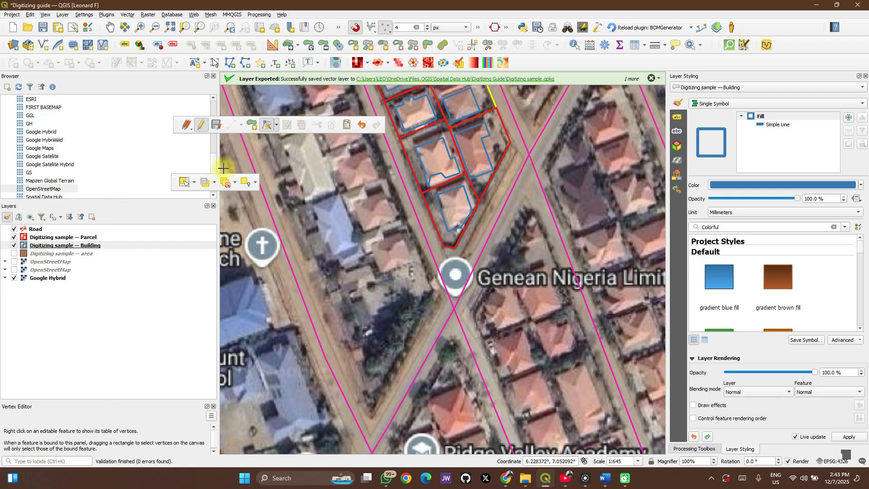
- Shift the diagonal road southeast of the block northwestward using the Vertex Tool for all layers, and make Road the active layer
click(276, 125)
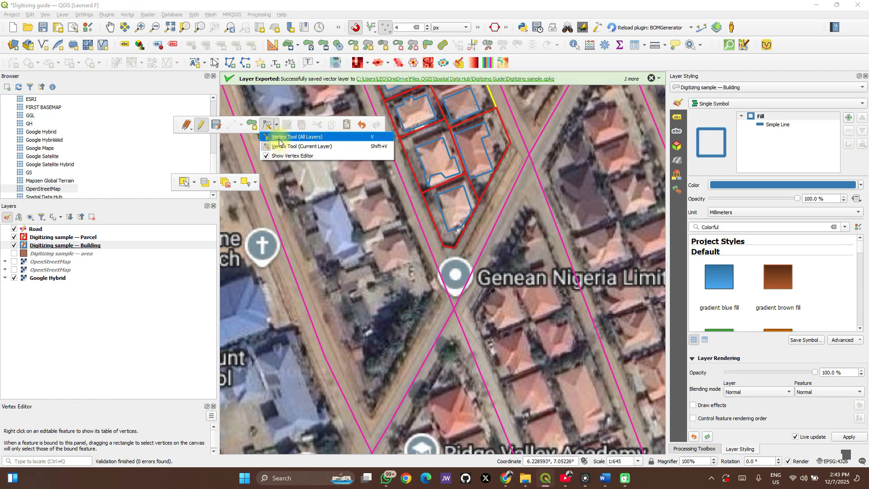
click(279, 139)
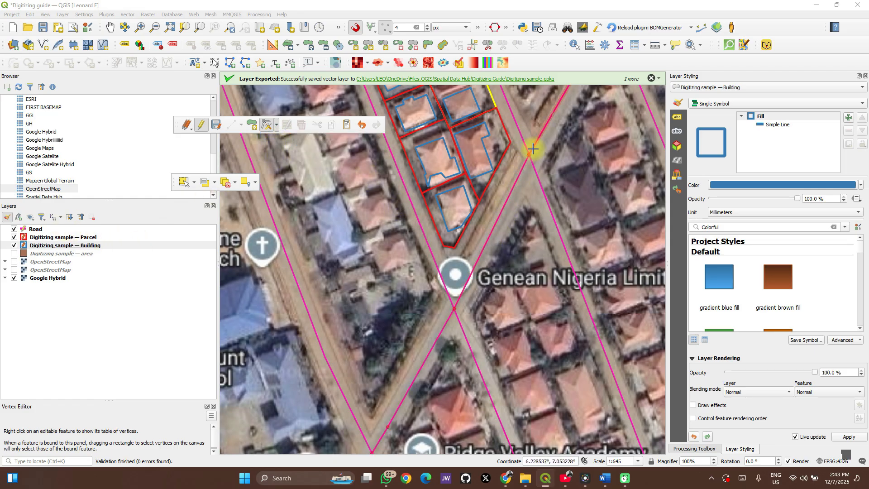
scroll(529, 156, up, 1)
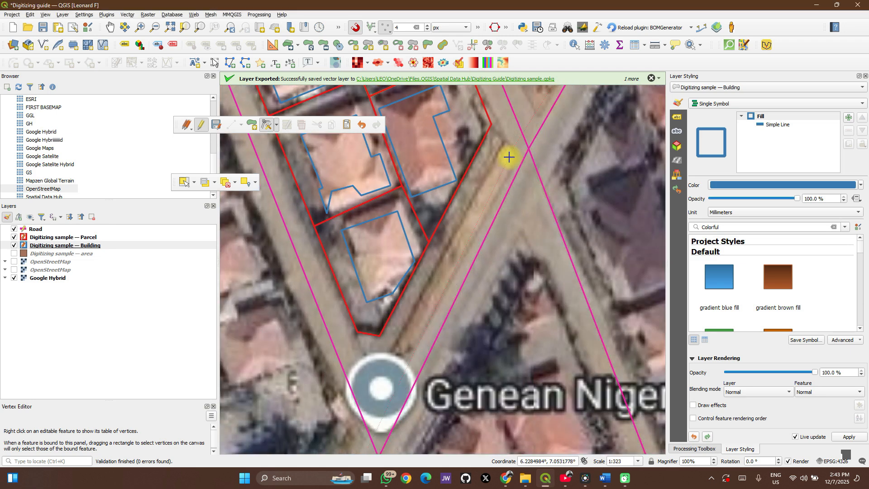
click(499, 145)
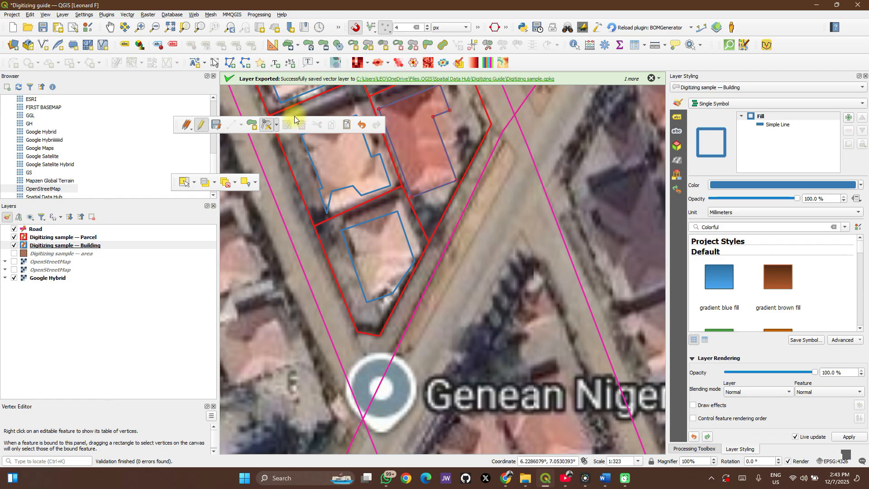
click(136, 228)
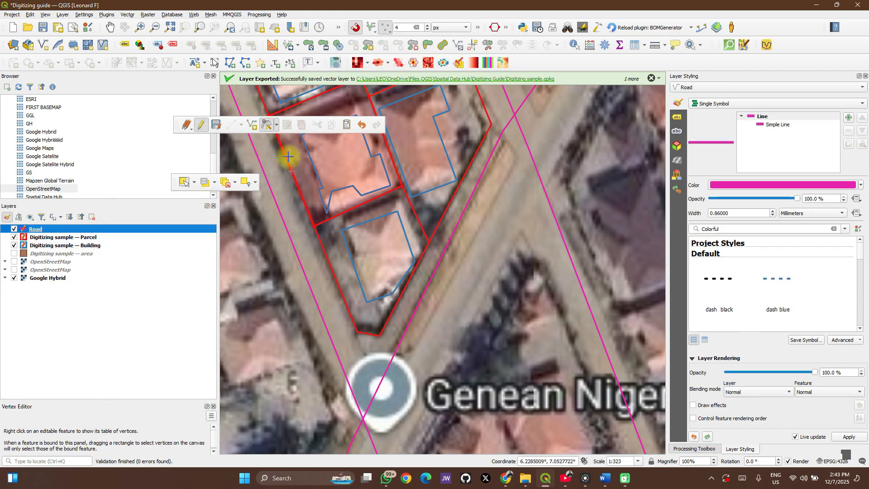
- Undo the last shift of the diagonal road southeast of the block and open the remaining snapping options
click(360, 125)
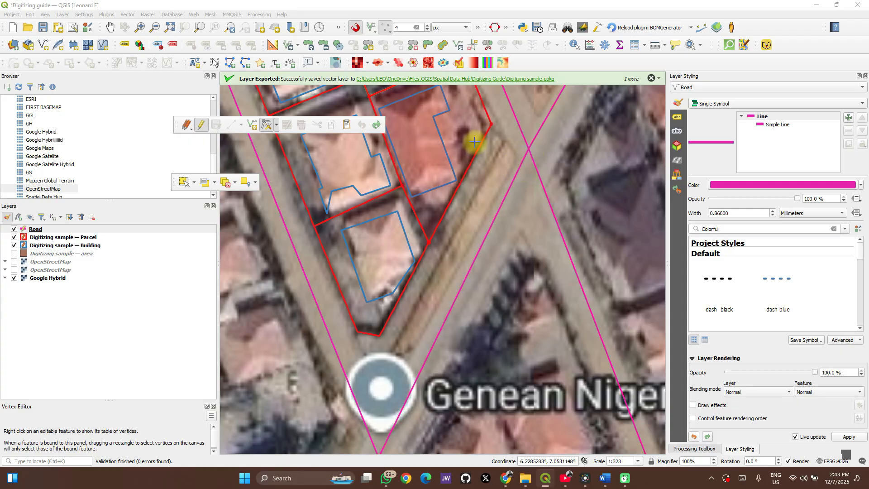
drag(526, 150, 521, 208)
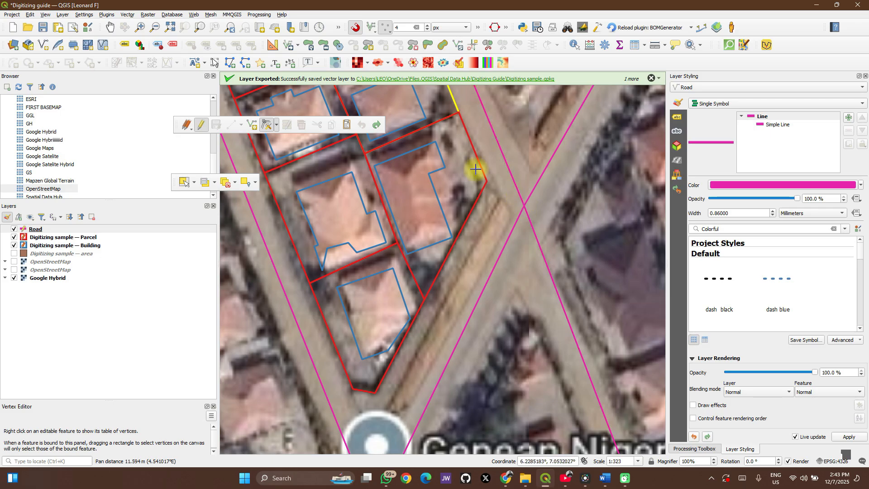
click(478, 29)
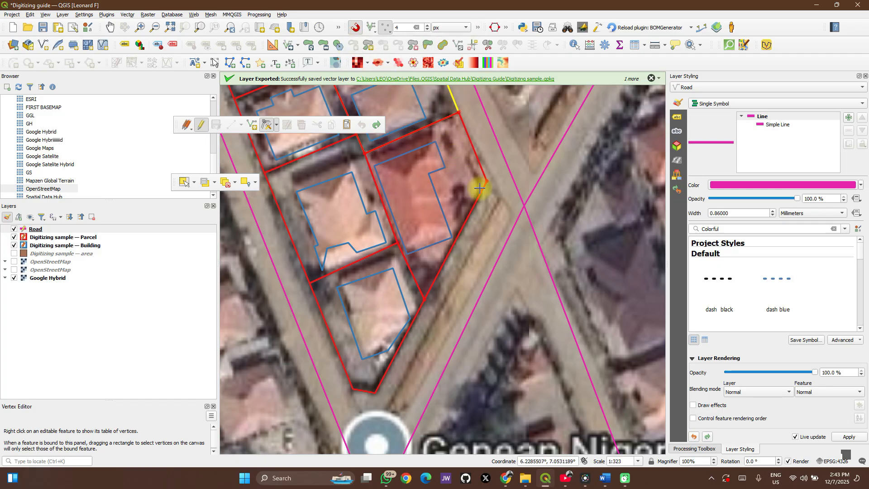
- Move the road junction east of the block slightly east and the one below its southern tip slightly southeast
click(526, 206)
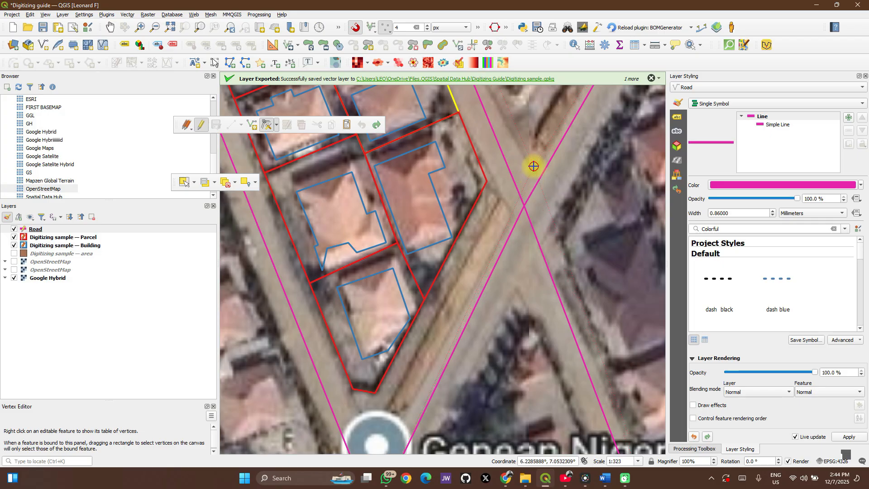
right_click(529, 207)
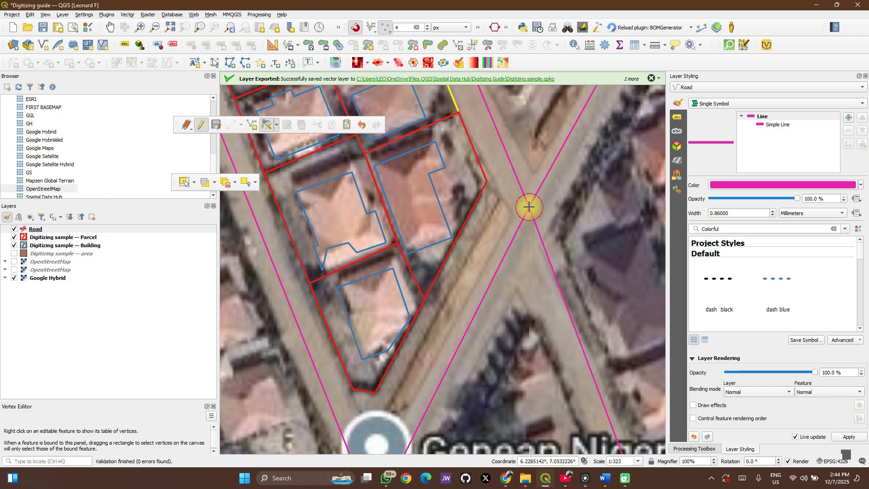
scroll(534, 201, down, 2)
scroll(498, 259, up, 2)
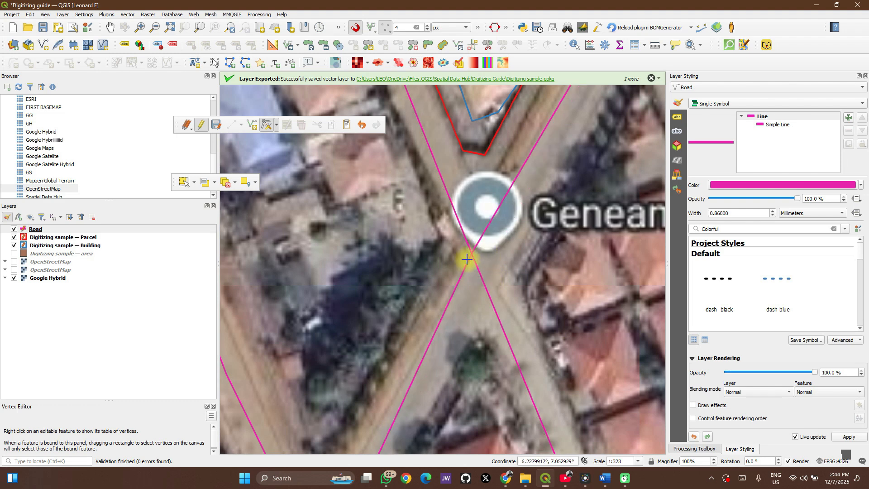
click(482, 278)
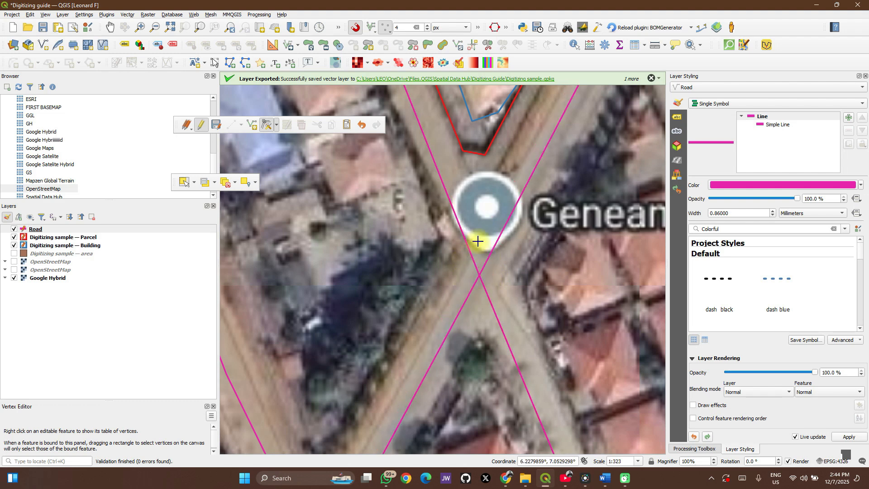
- Relocate the Snapping Toolbar to the row below so all its options show, and toggle topological editing
click(478, 29)
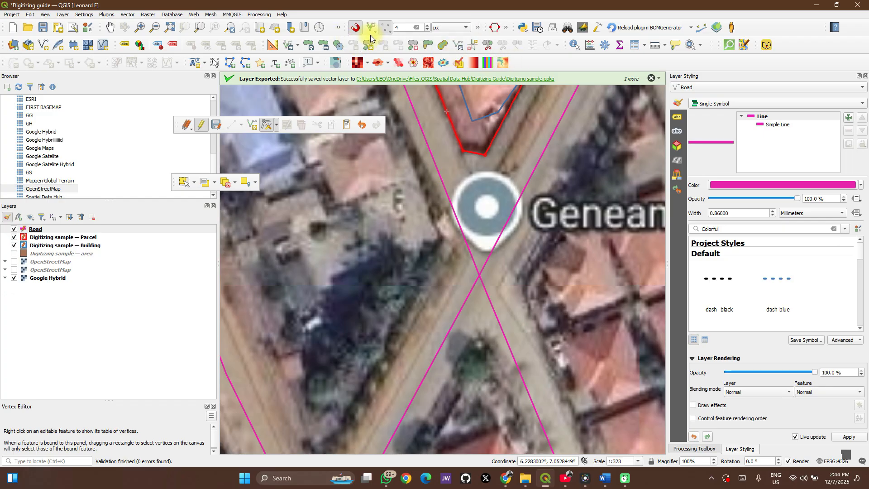
drag(345, 28, 534, 67)
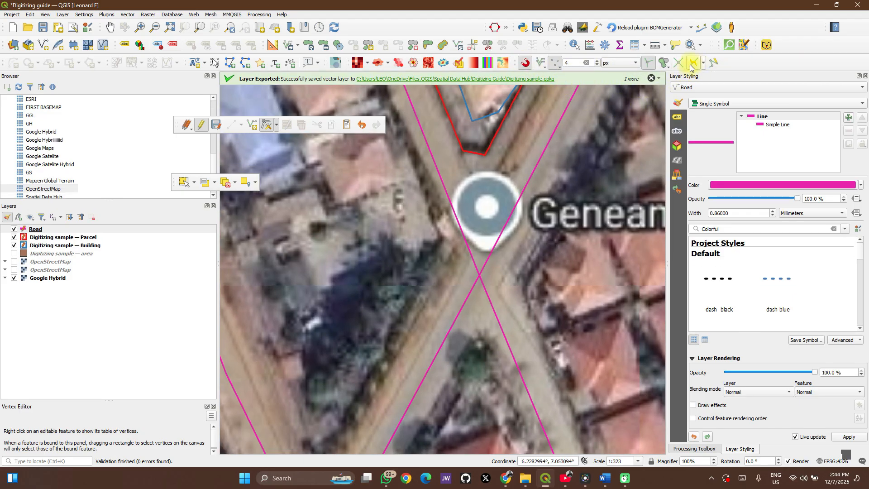
click(649, 64)
- Move the road junction below the block's southern tip northeast, to just under the Genean Nigeria map marker
click(525, 254)
click(479, 276)
click(495, 229)
click(494, 255)
click(494, 254)
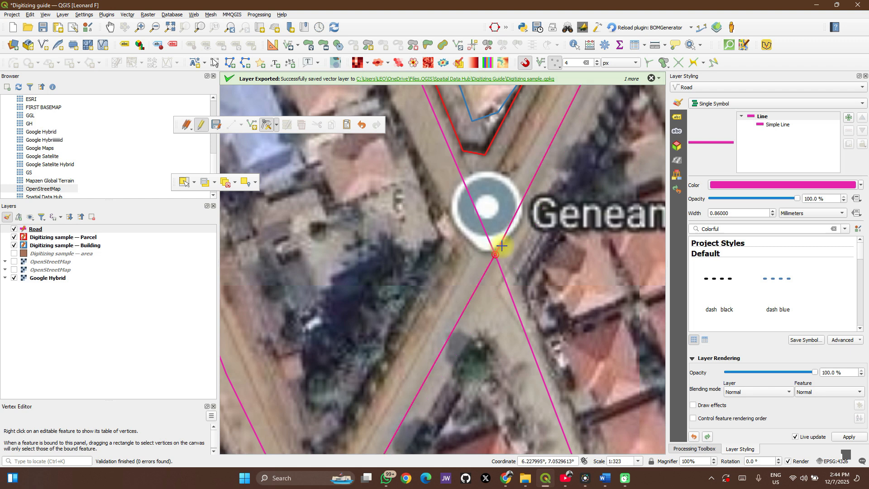
- Review the overlap options for digitizing and examine the northern end of the red parcel block up close
click(666, 68)
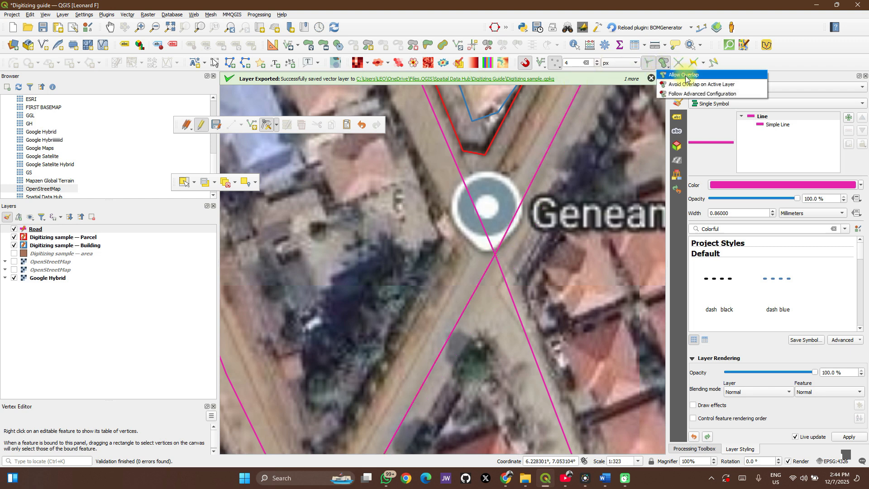
click(750, 64)
scroll(363, 195, down, 1)
scroll(363, 198, down, 2)
drag(368, 209, 404, 256)
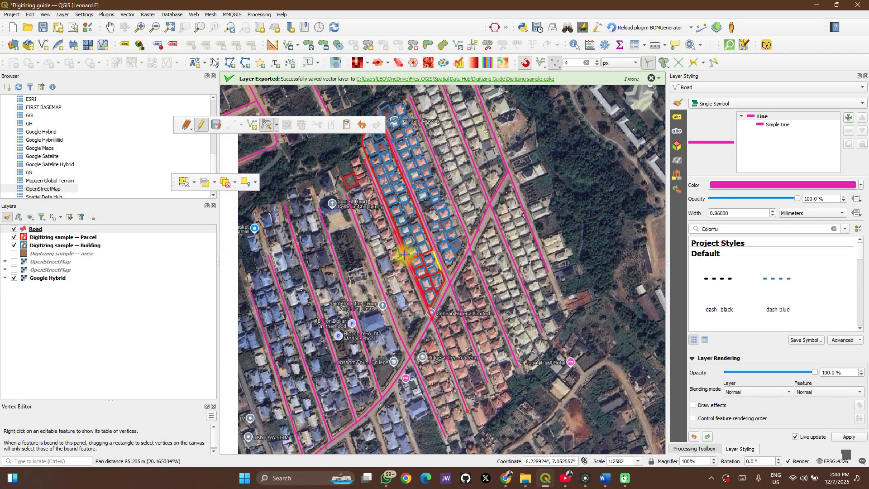
drag(366, 140, 373, 175)
scroll(373, 175, up, 2)
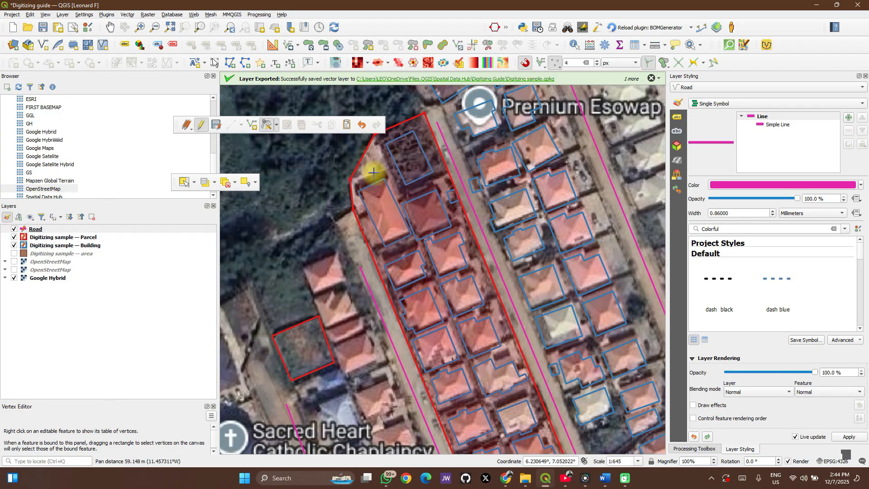